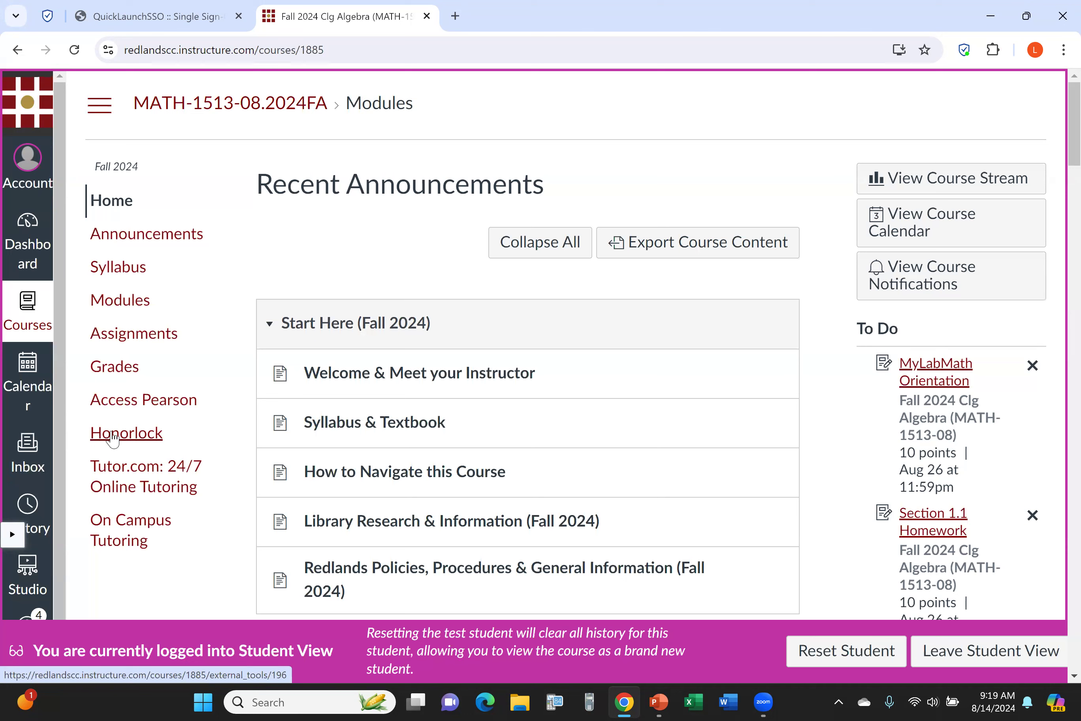
- Launch the Honorlock Practice exam from the course's Honorlock page
{"action": "left_click", "coordinate": [113, 439]}
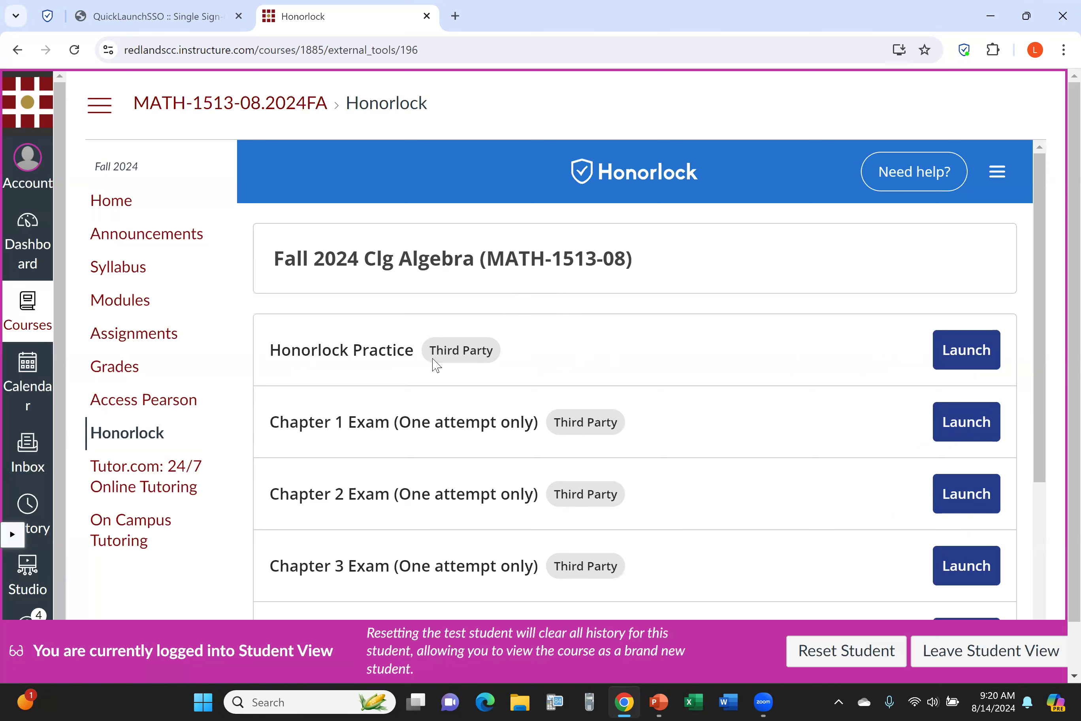
{"action": "left_click", "coordinate": [967, 357]}
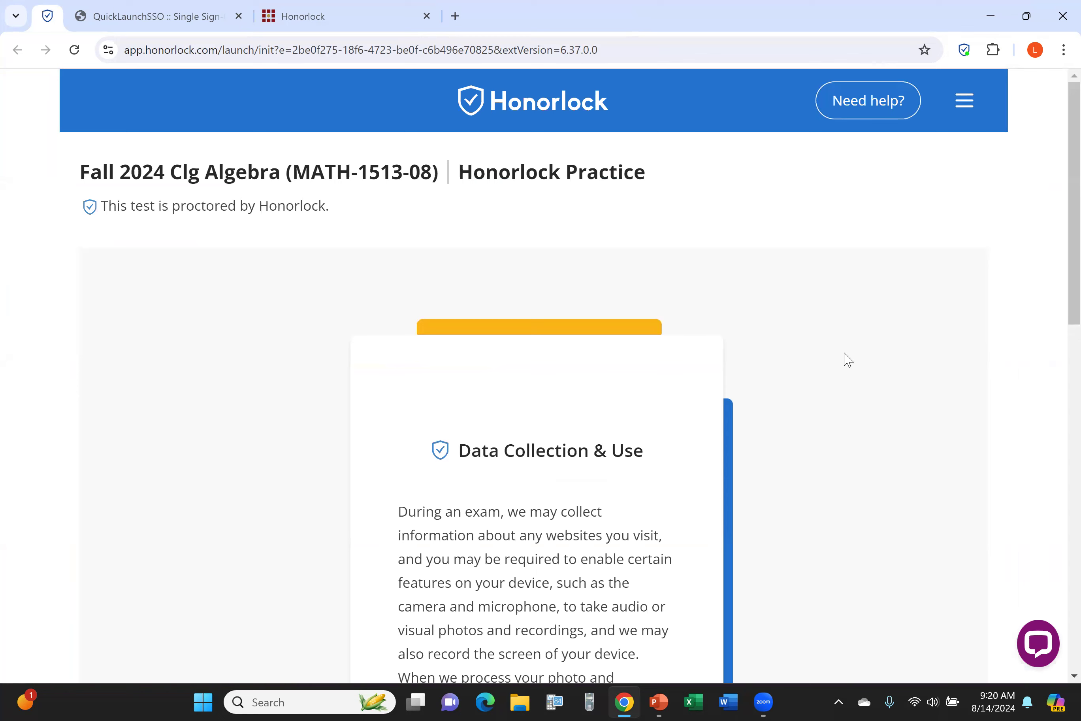
- Agree to the data collection and Honorlock's Terms of Service, and continue to the system check
{"action": "scroll", "coordinate": [596, 352], "scroll_direction": "down", "scroll_amount": 6}
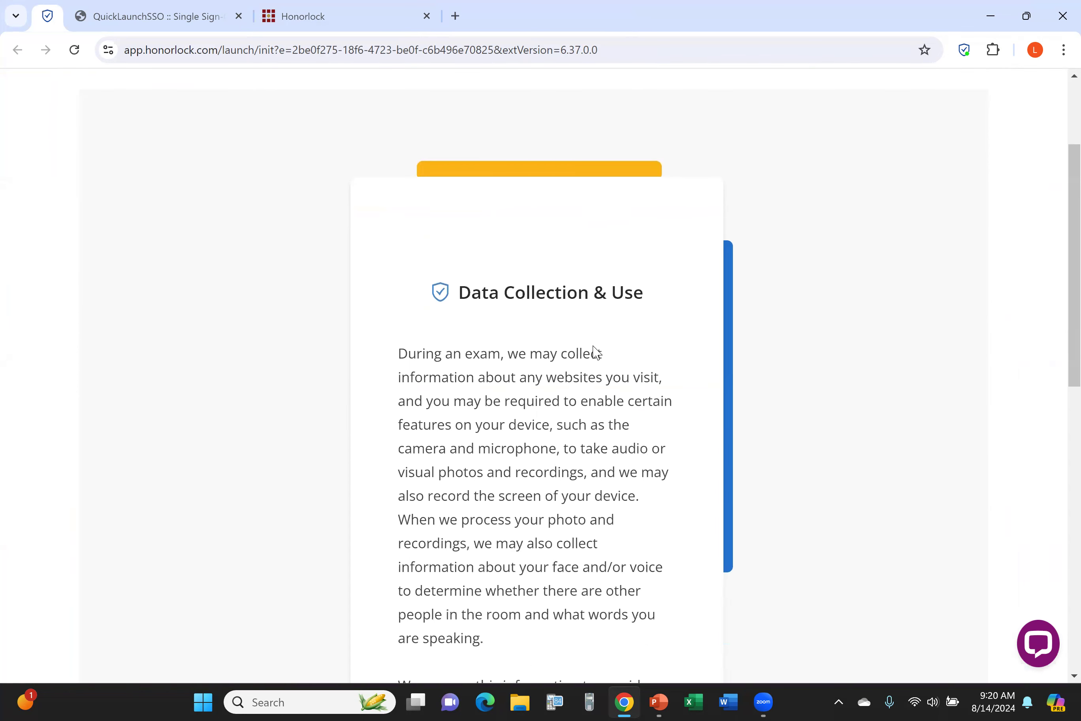
{"action": "scroll", "coordinate": [594, 347], "scroll_direction": "down", "scroll_amount": 1}
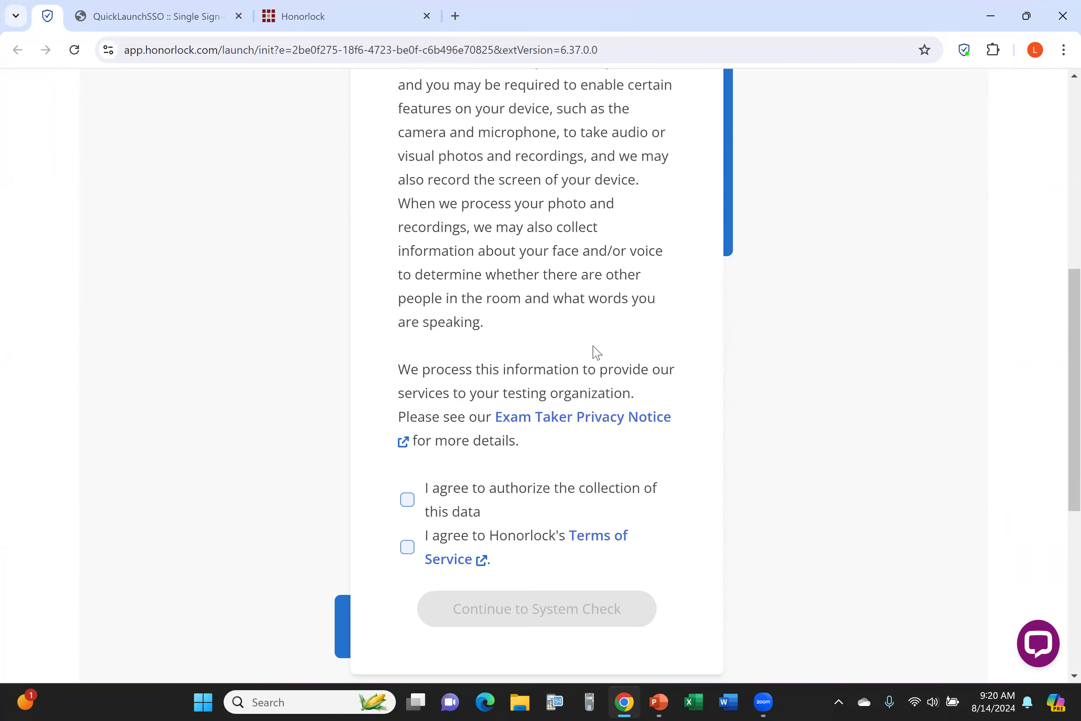
{"action": "scroll", "coordinate": [595, 347], "scroll_direction": "up", "scroll_amount": 3}
{"action": "scroll", "coordinate": [595, 347], "scroll_direction": "down", "scroll_amount": 3}
{"action": "left_click", "coordinate": [407, 500]}
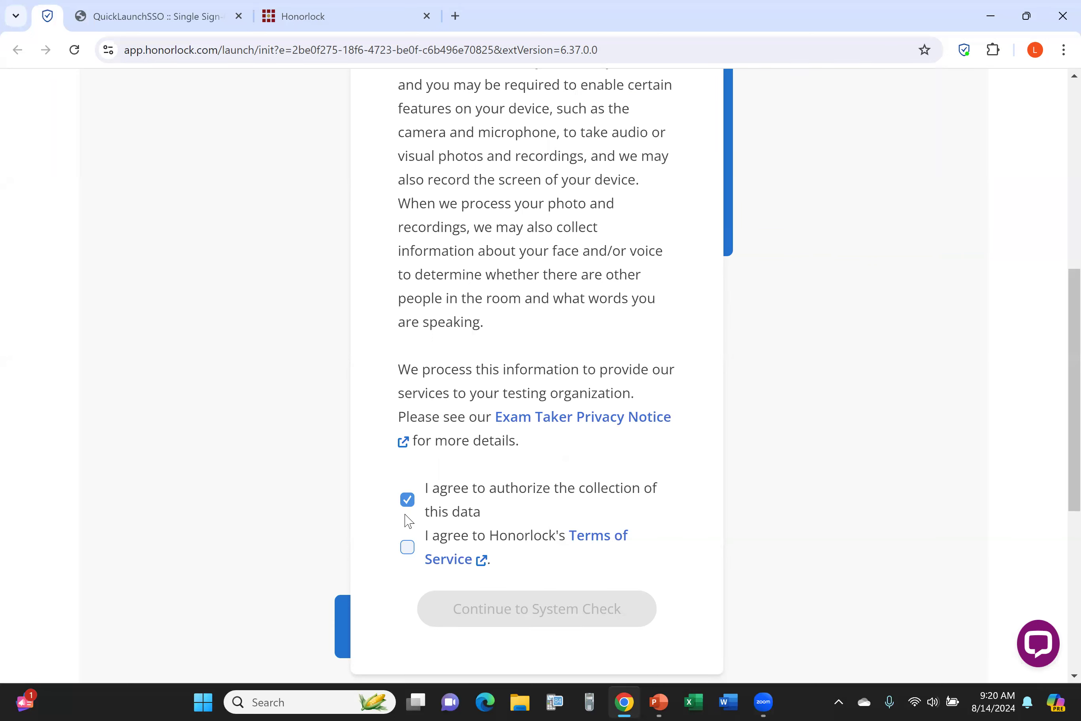
{"action": "left_click", "coordinate": [407, 548]}
{"action": "left_click", "coordinate": [473, 623]}
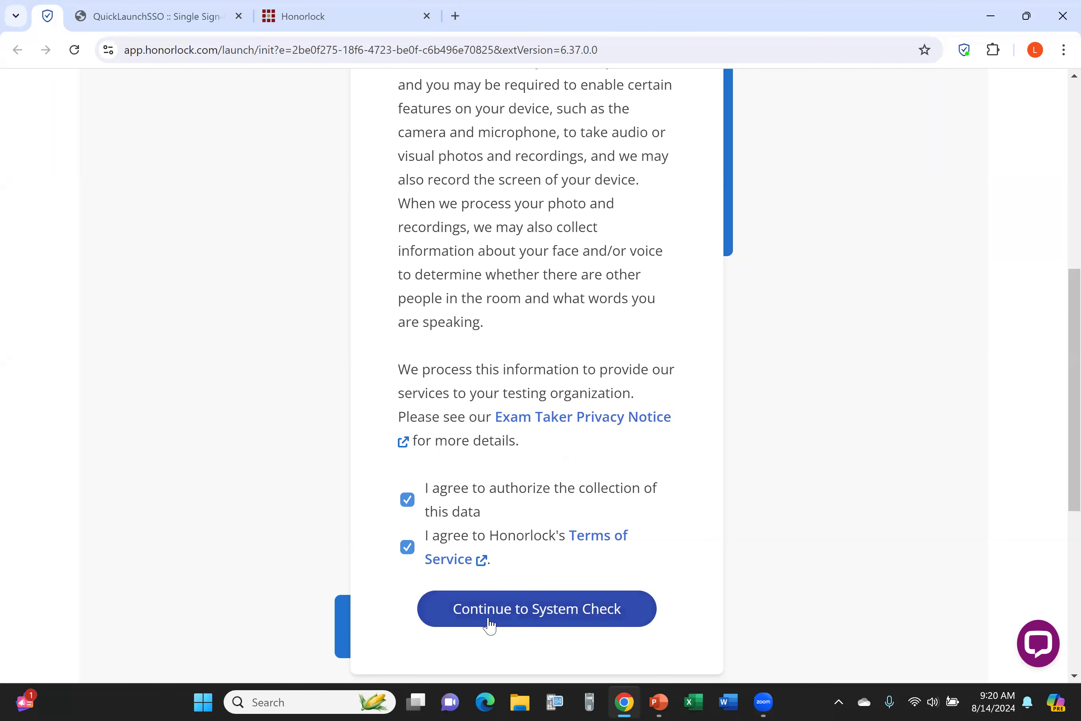
{"action": "left_click", "coordinate": [515, 624]}
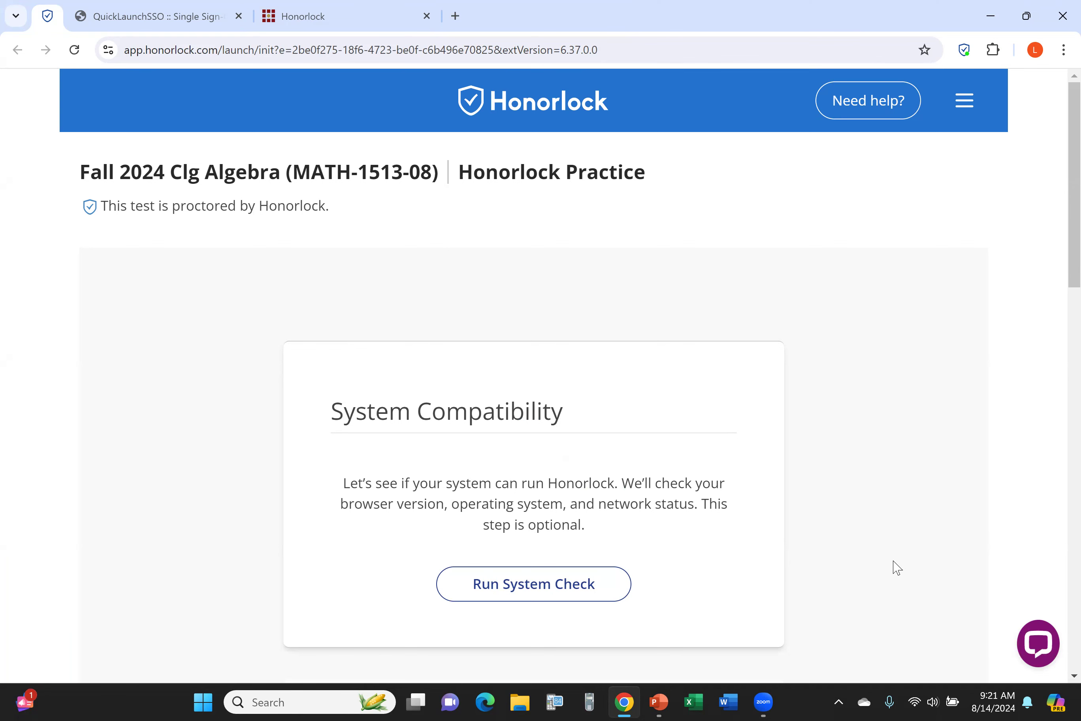
- Review the exam guidelines and authentication settings, and begin the authentication
{"action": "scroll", "coordinate": [798, 510], "scroll_direction": "down", "scroll_amount": 5}
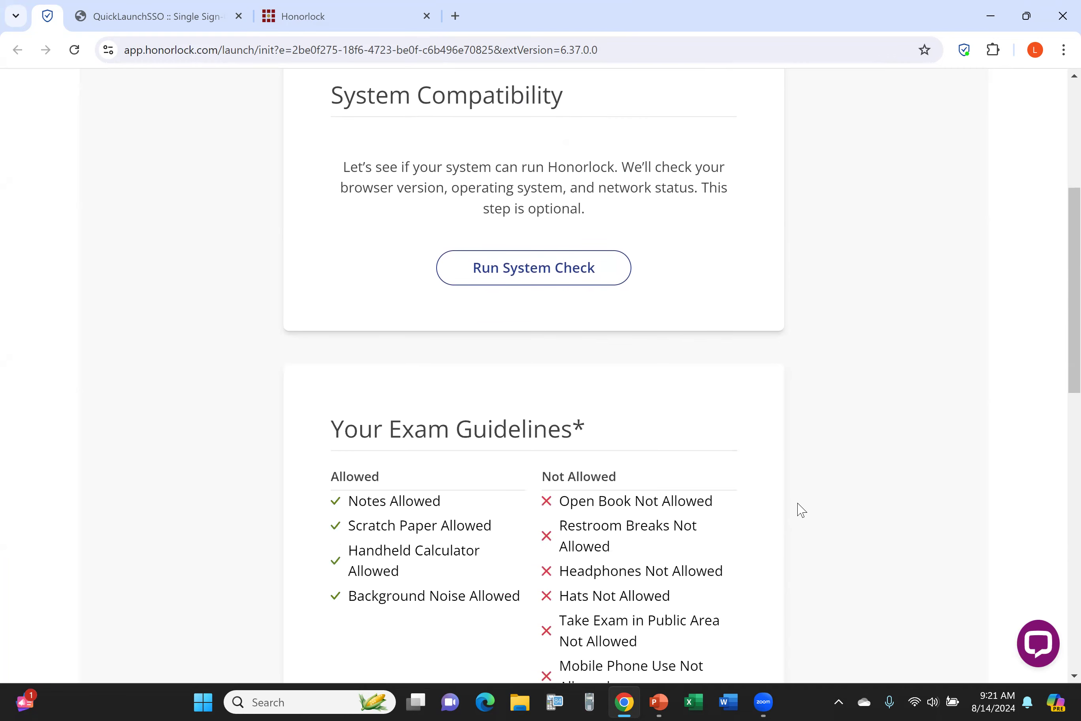
{"action": "scroll", "coordinate": [800, 510], "scroll_direction": "down", "scroll_amount": 3}
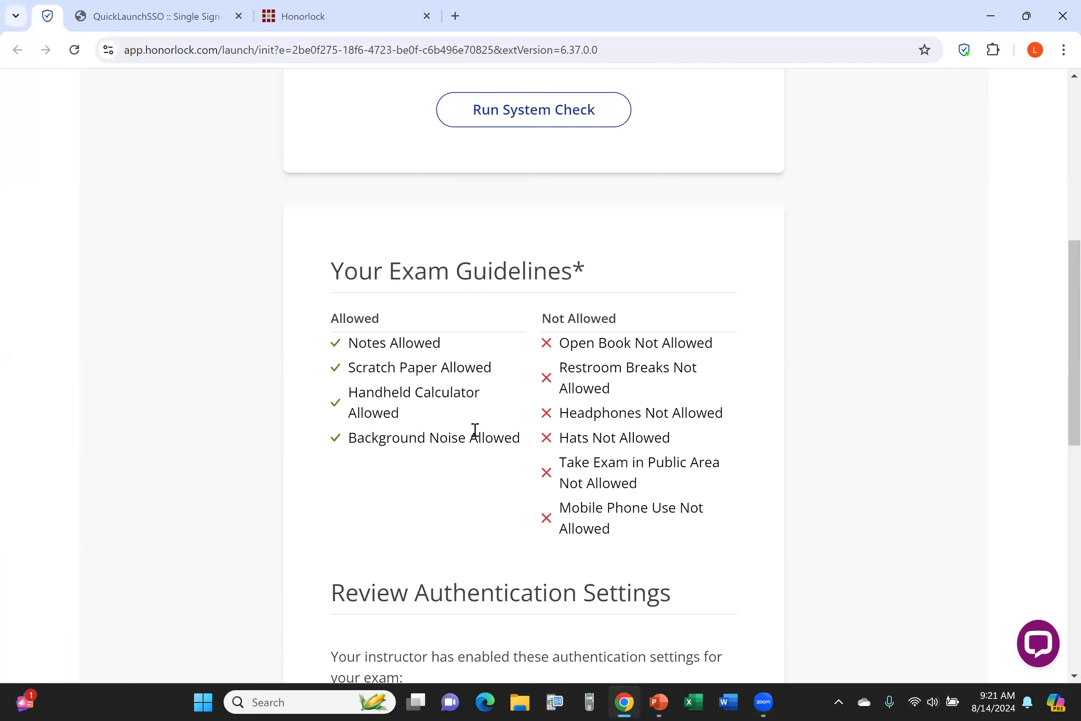
{"action": "scroll", "coordinate": [475, 431], "scroll_direction": "down", "scroll_amount": 5}
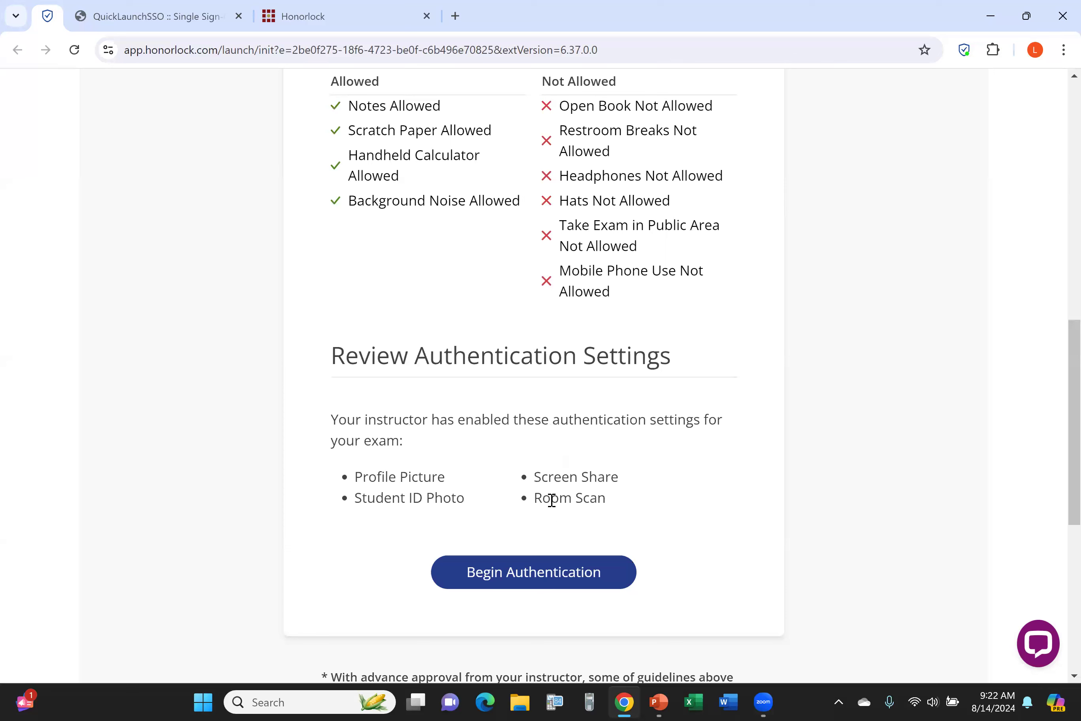
{"action": "left_click", "coordinate": [528, 576]}
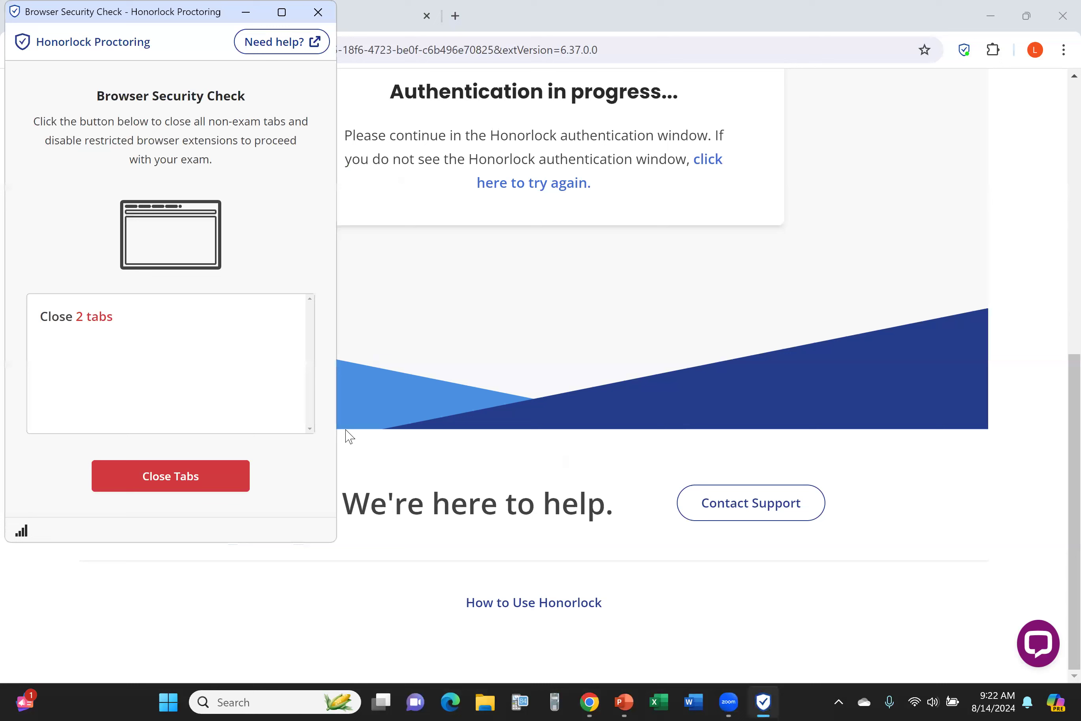
- Close all non-exam browser tabs, including the QuickLaunchSSO tab, and return to the Honorlock authentication window
{"action": "left_click", "coordinate": [176, 486]}
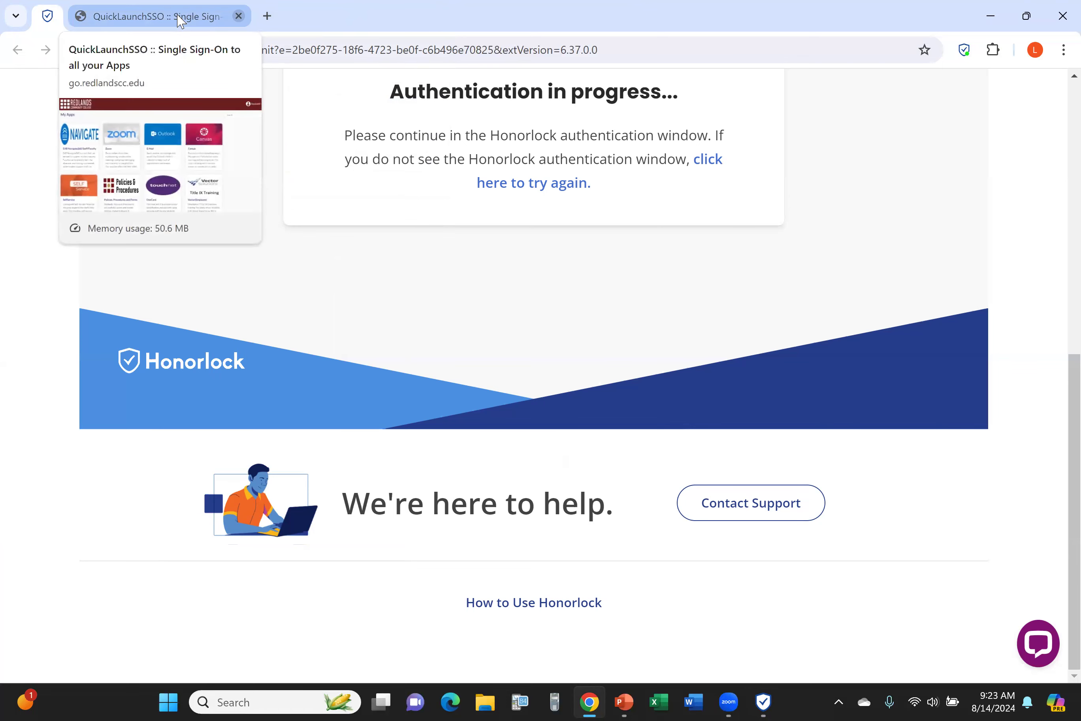
{"action": "middle_click", "coordinate": [179, 19]}
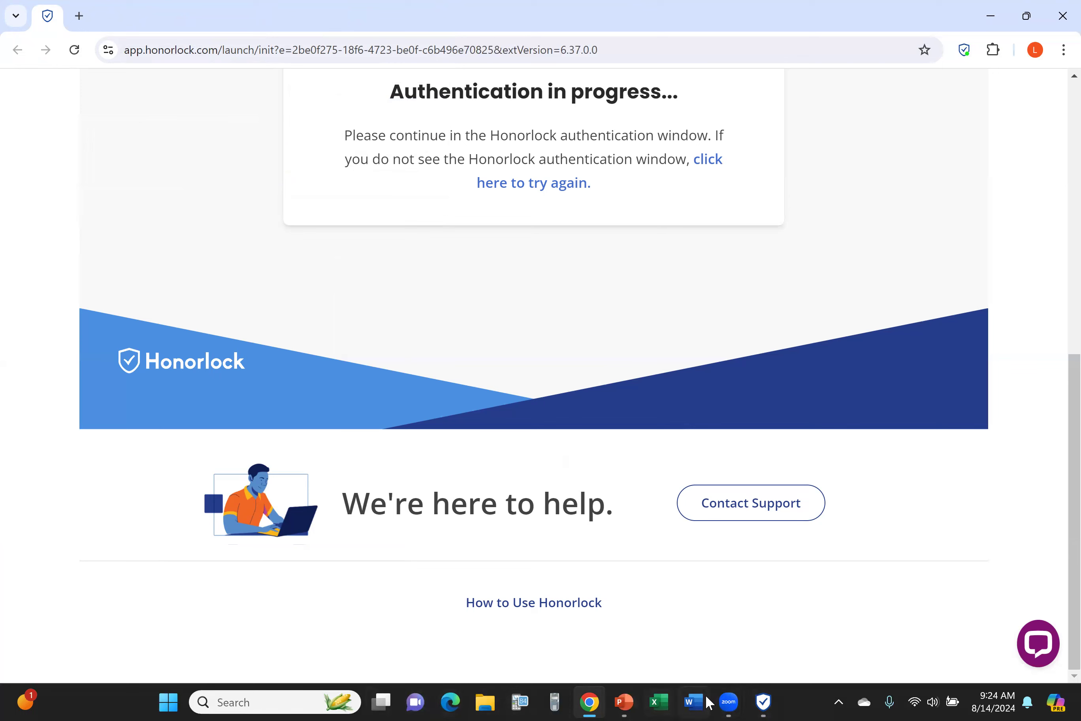
{"action": "mouse_move", "coordinate": [763, 702]}
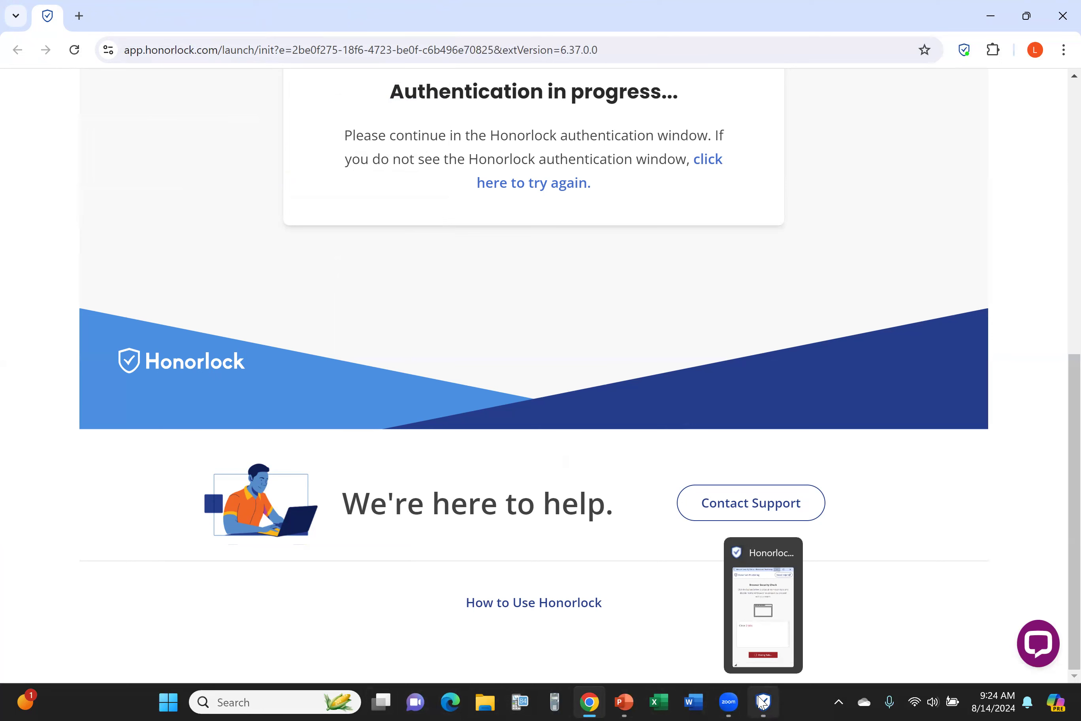
{"action": "left_click", "coordinate": [764, 702]}
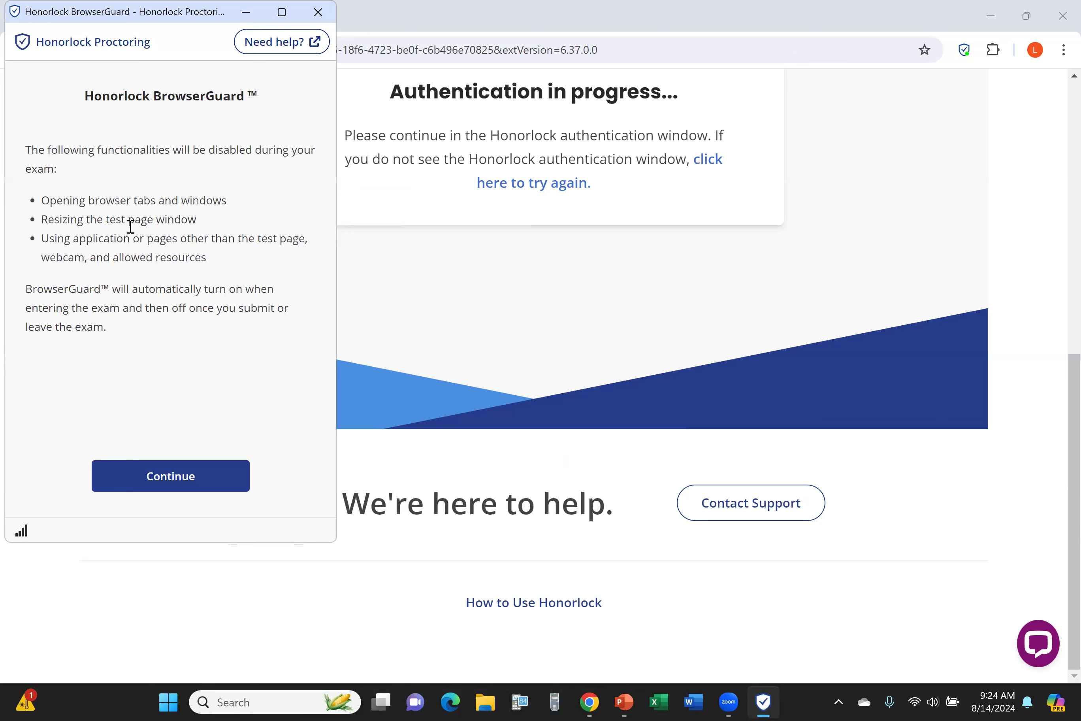
- Acknowledge the BrowserGuard restrictions and the privacy details
{"action": "left_click", "coordinate": [196, 480]}
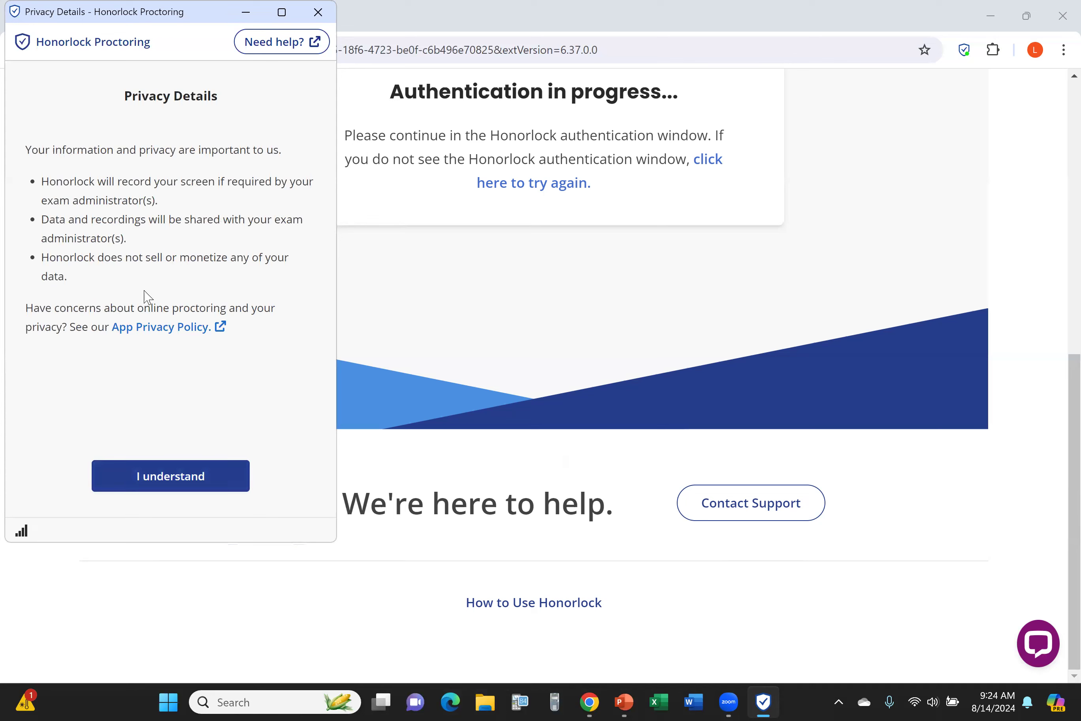
{"action": "left_click", "coordinate": [139, 482]}
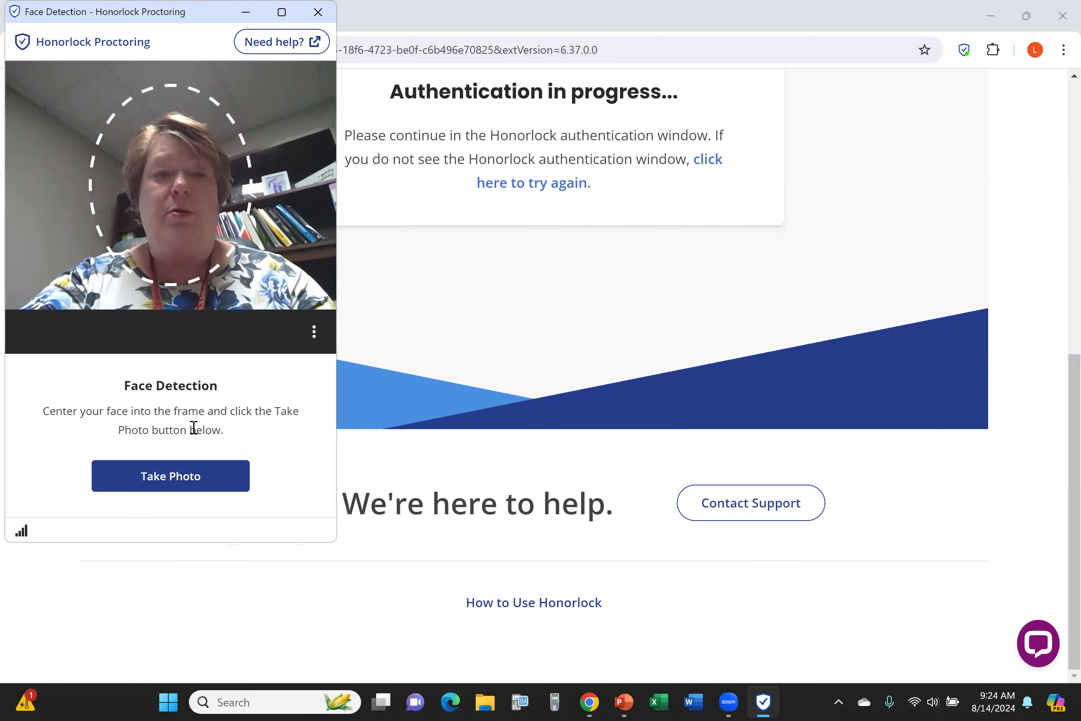
- Take the face detection photo and the photo of the ID card
{"action": "left_click", "coordinate": [179, 483]}
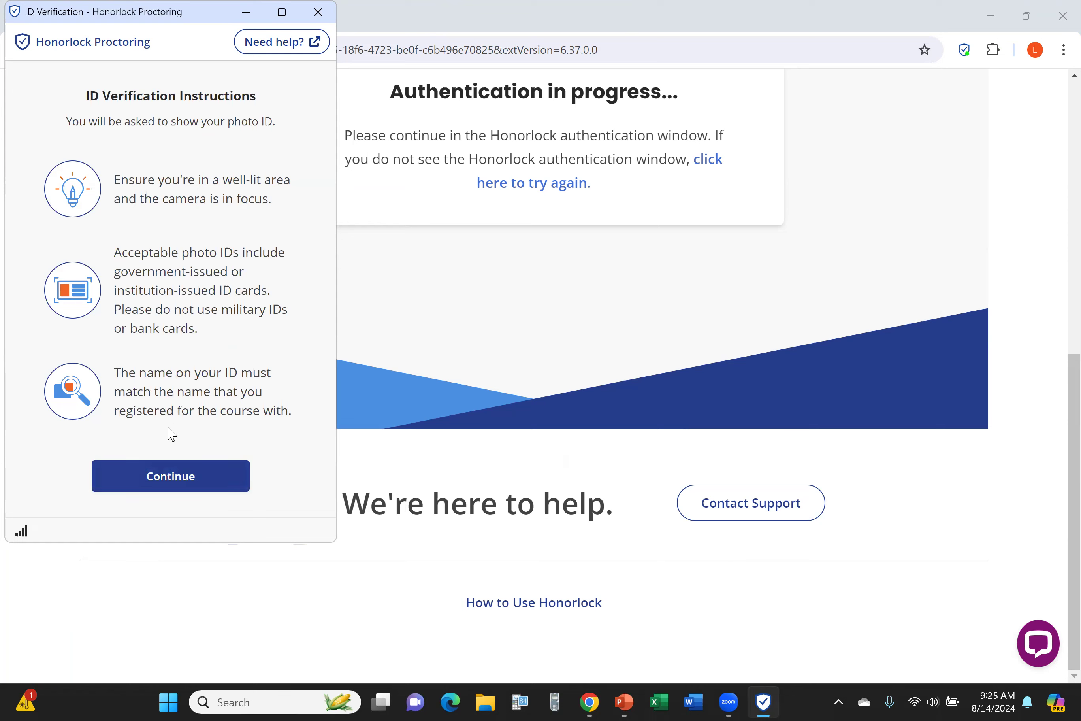
{"action": "left_click", "coordinate": [168, 484]}
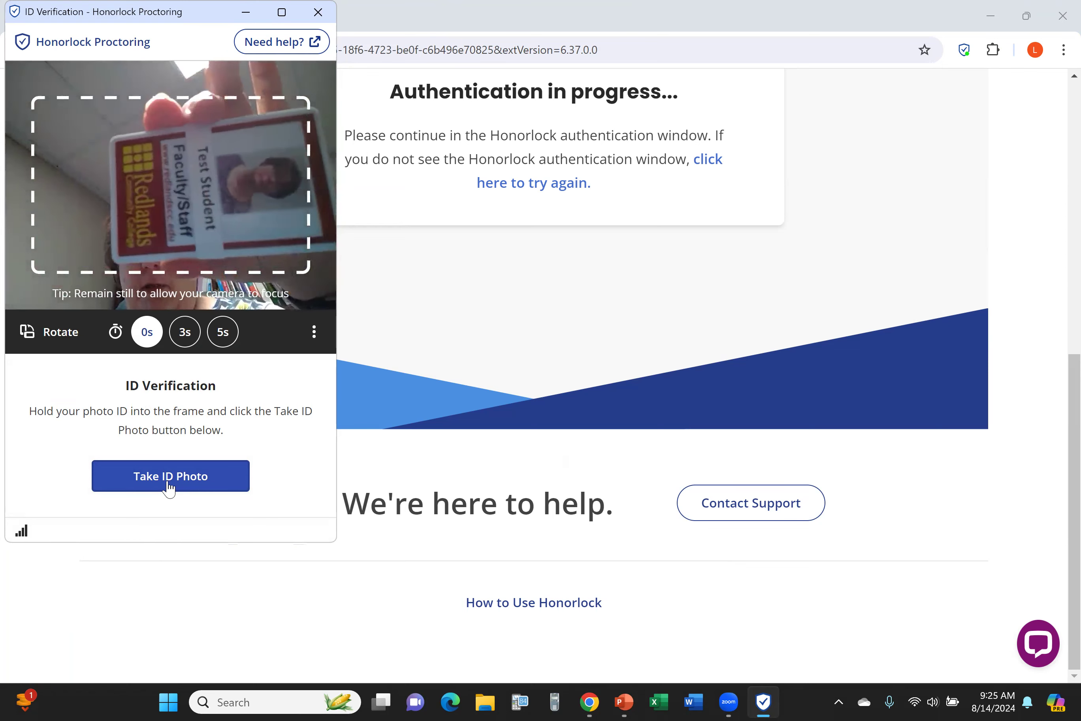
{"action": "left_click", "coordinate": [169, 476]}
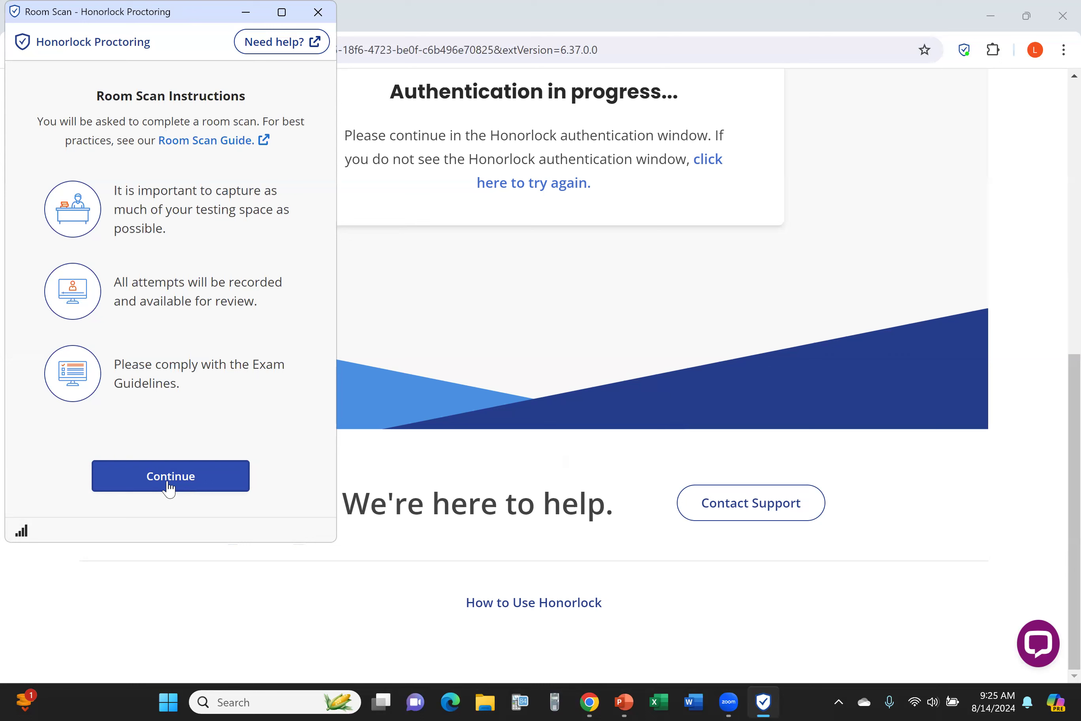
- Record a room scan of the testing area and submit it
{"action": "left_click", "coordinate": [168, 488]}
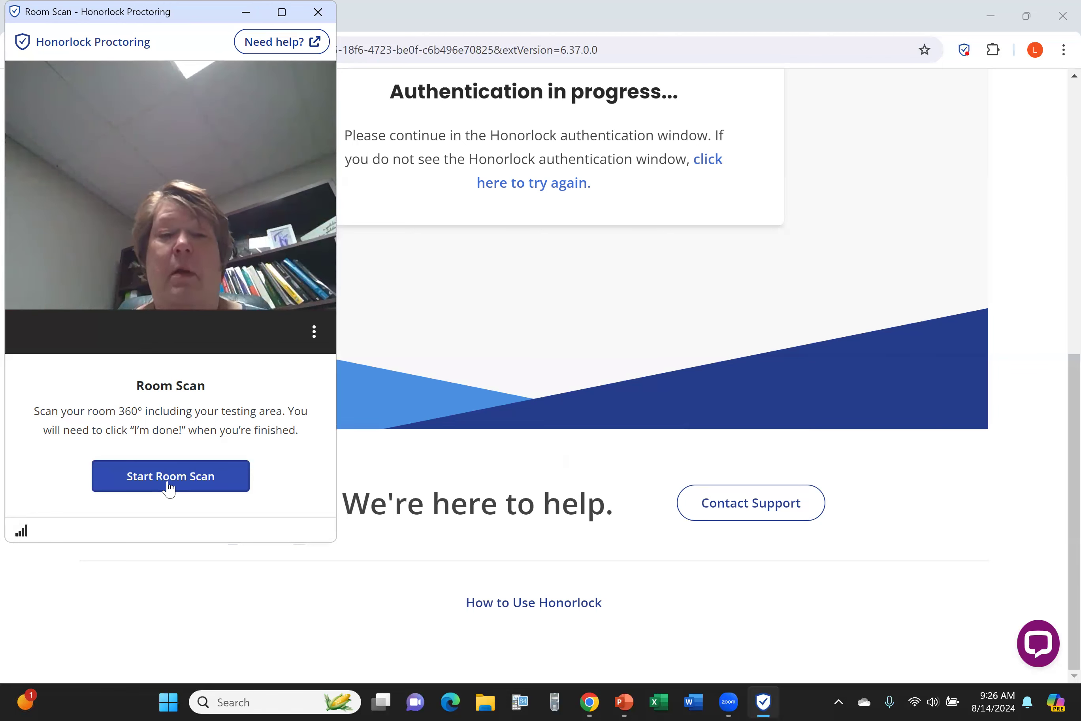
{"action": "left_click", "coordinate": [168, 486]}
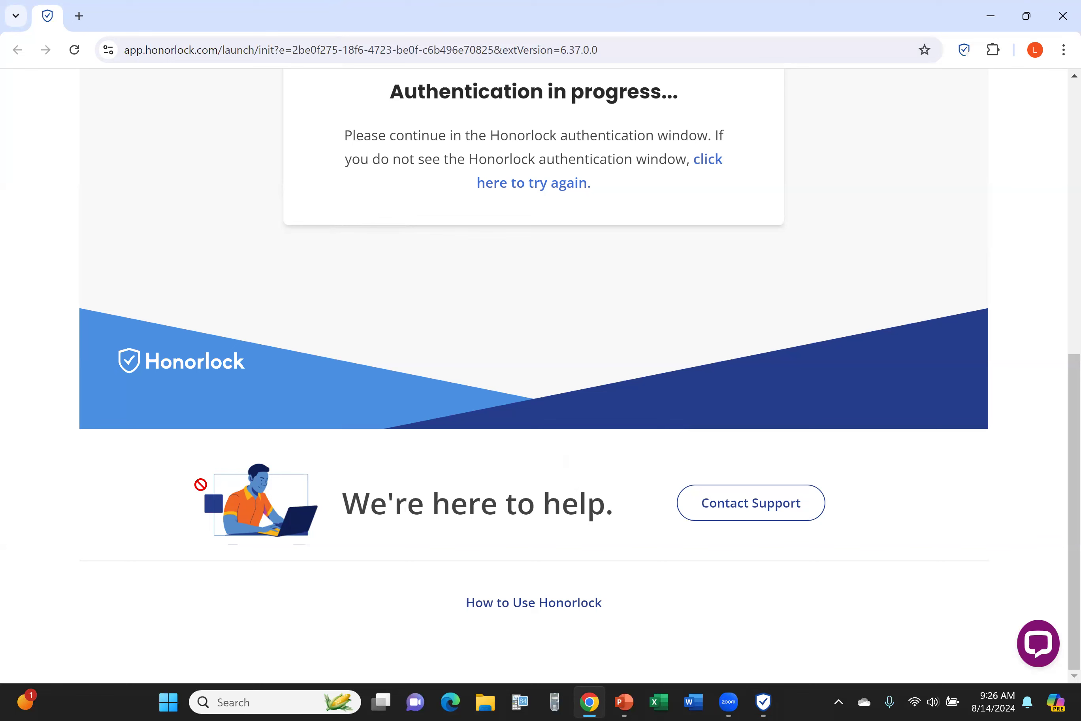
{"action": "left_click", "coordinate": [762, 702]}
{"action": "left_click", "coordinate": [144, 476]}
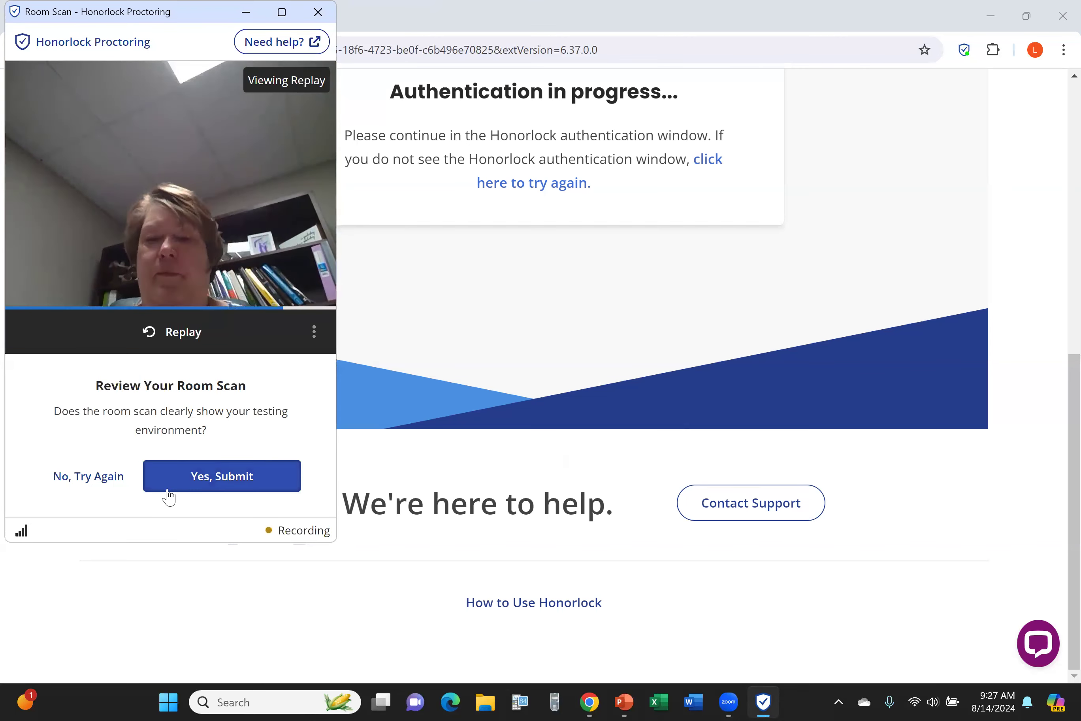
{"action": "left_click", "coordinate": [192, 475]}
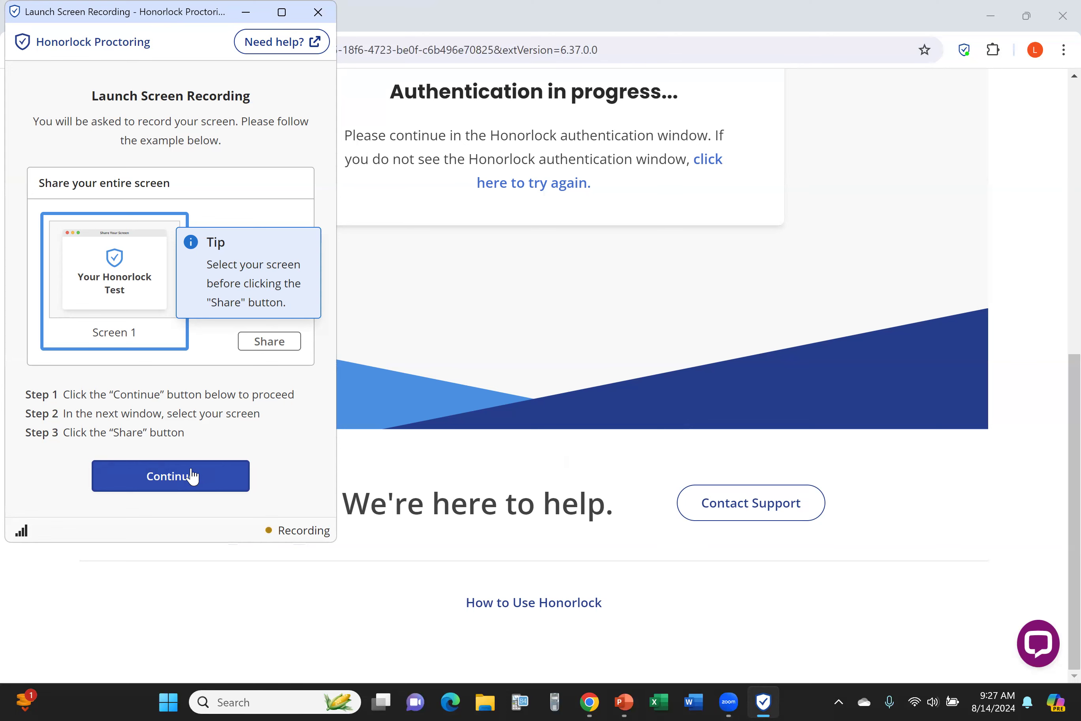
- Start the screen recording by sharing the entire screen with Honorlock
{"action": "left_click", "coordinate": [192, 476]}
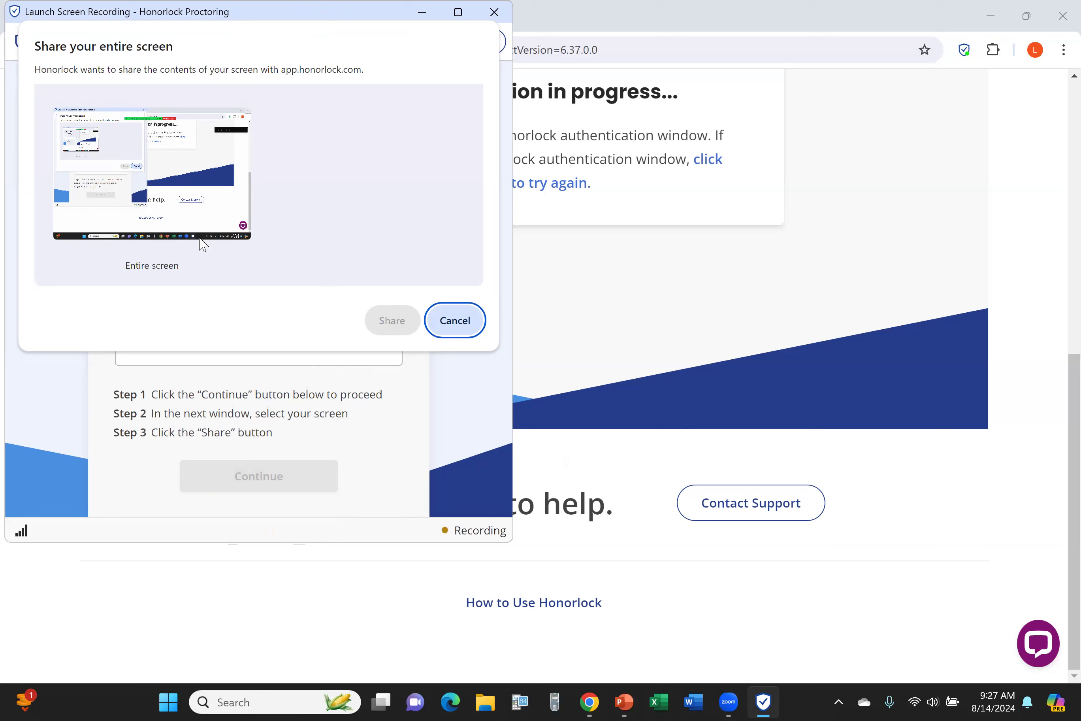
{"action": "left_click", "coordinate": [142, 191]}
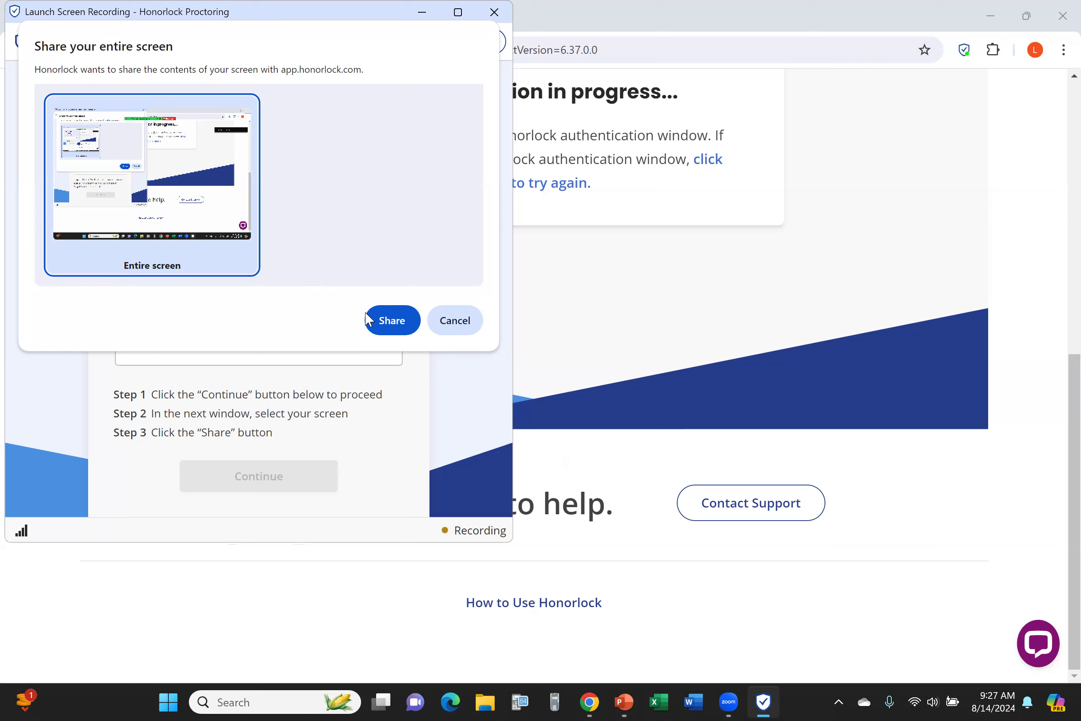
{"action": "left_click", "coordinate": [392, 321]}
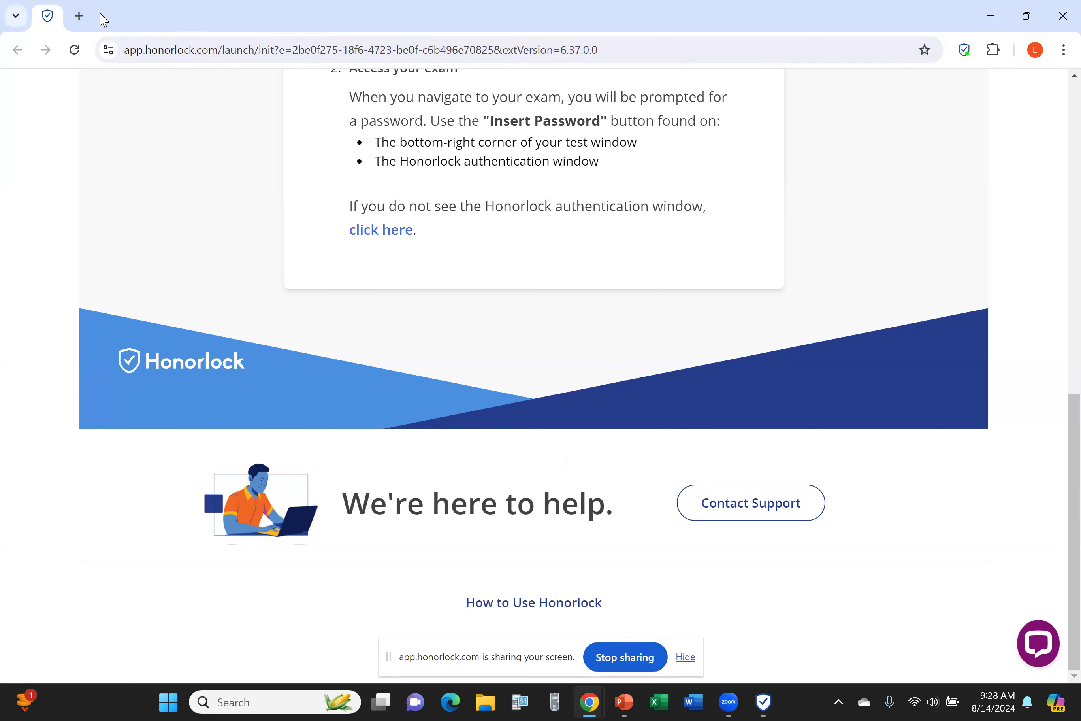
- In a new browser tab, go to the Redlands home page and open Canvas through Go Redlands
{"action": "left_click", "coordinate": [79, 17]}
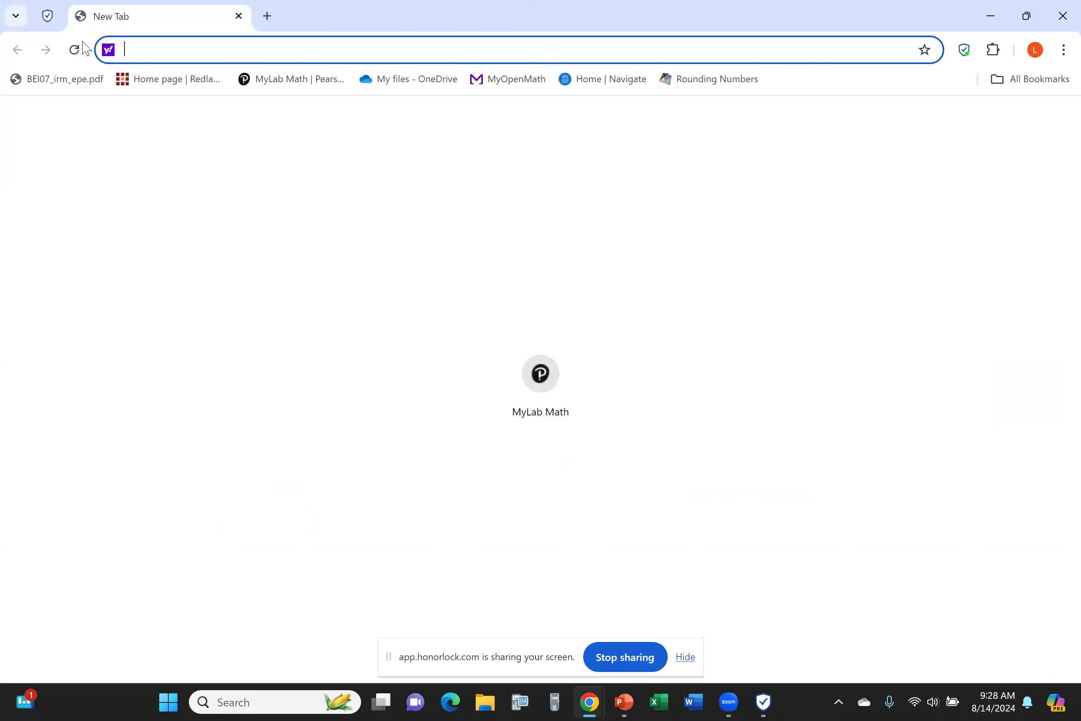
{"action": "left_click", "coordinate": [158, 84]}
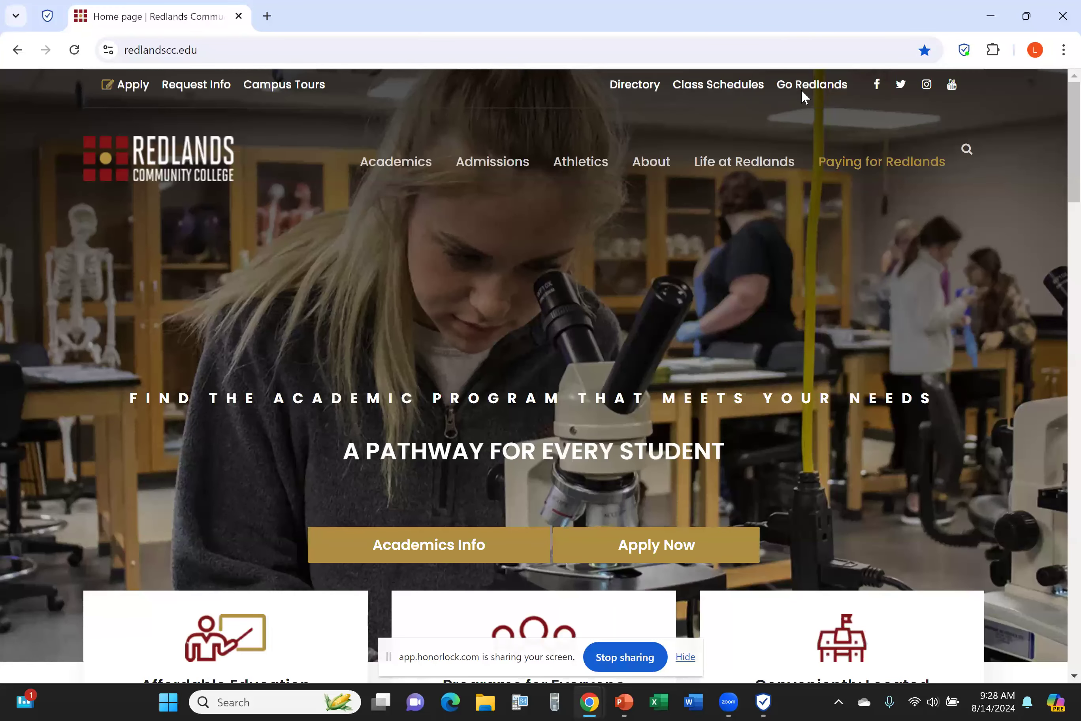
{"action": "left_click", "coordinate": [801, 88]}
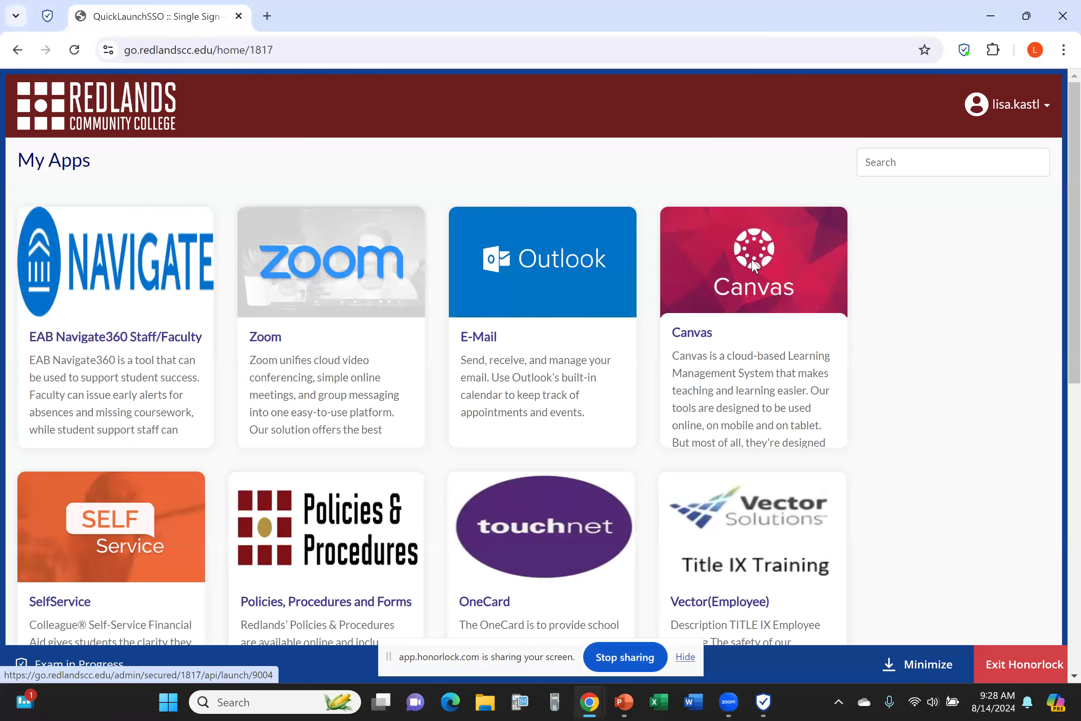
{"action": "left_click", "coordinate": [754, 266]}
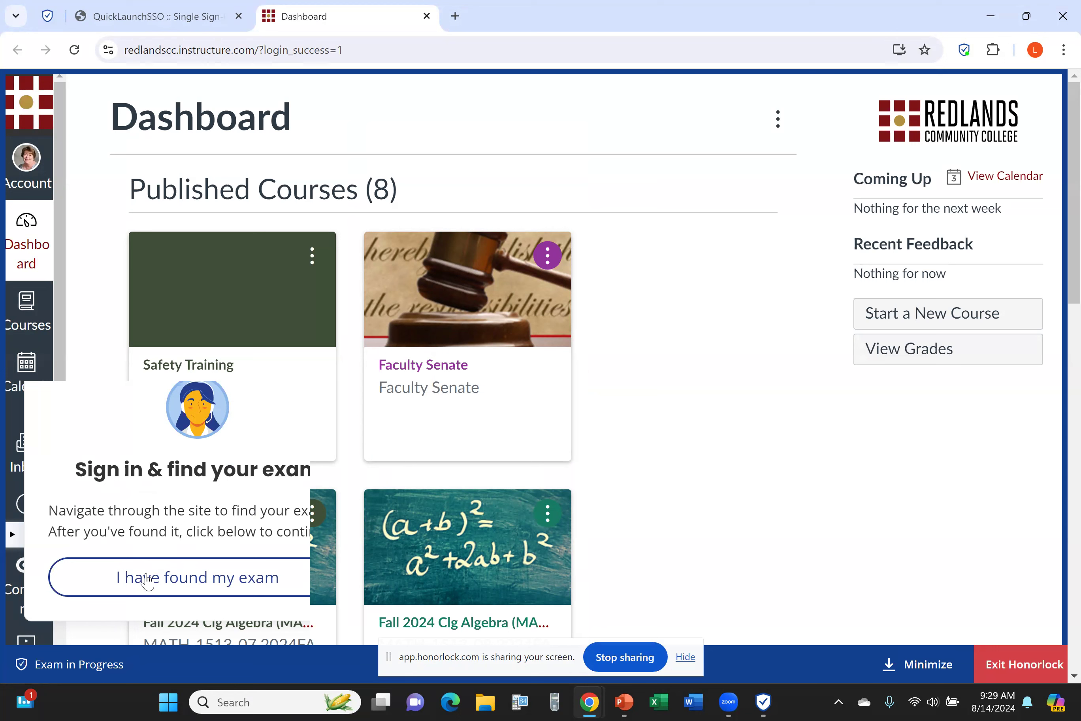
- Open the Fall 2024 Clg Algebra (MATH-1513-08) course and its Honorlock Practice assignment
{"action": "left_click", "coordinate": [477, 556]}
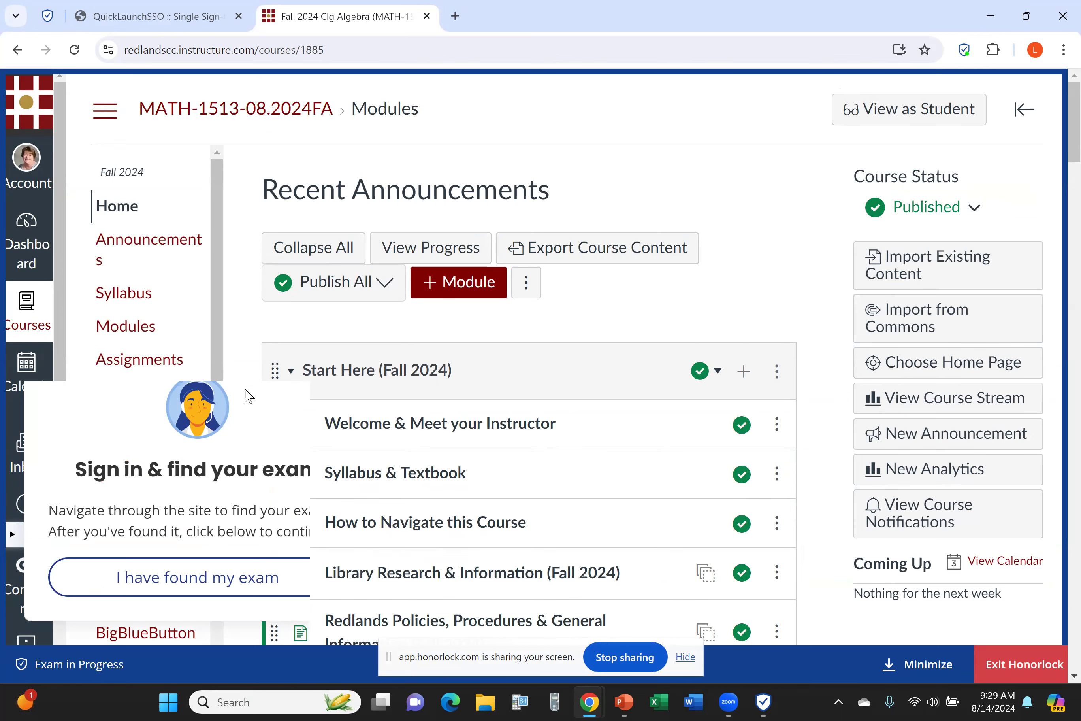
{"action": "scroll", "coordinate": [375, 374], "scroll_direction": "down", "scroll_amount": 5}
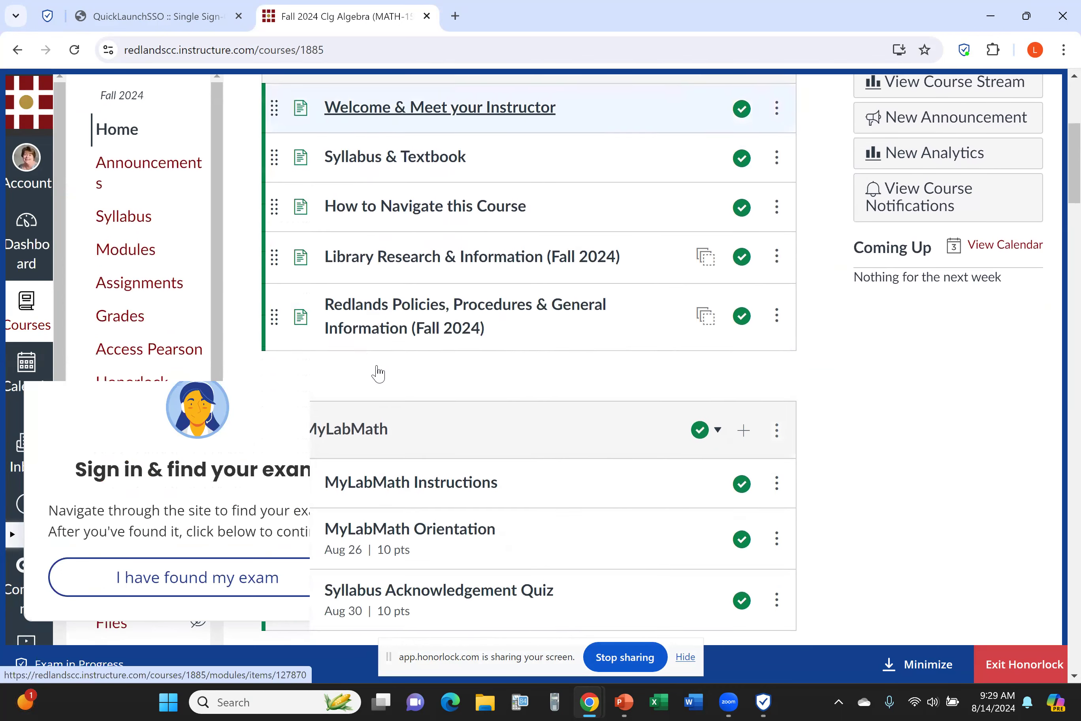
{"action": "scroll", "coordinate": [378, 372], "scroll_direction": "down", "scroll_amount": 5}
{"action": "scroll", "coordinate": [378, 372], "scroll_direction": "down", "scroll_amount": 5}
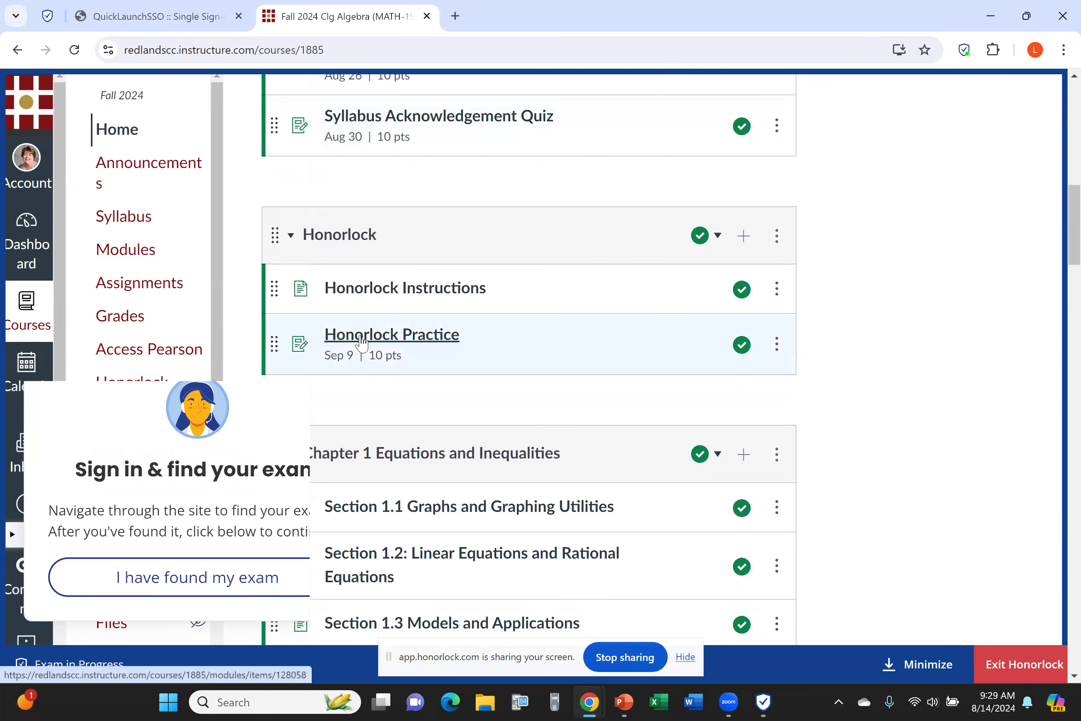
{"action": "left_click", "coordinate": [362, 342]}
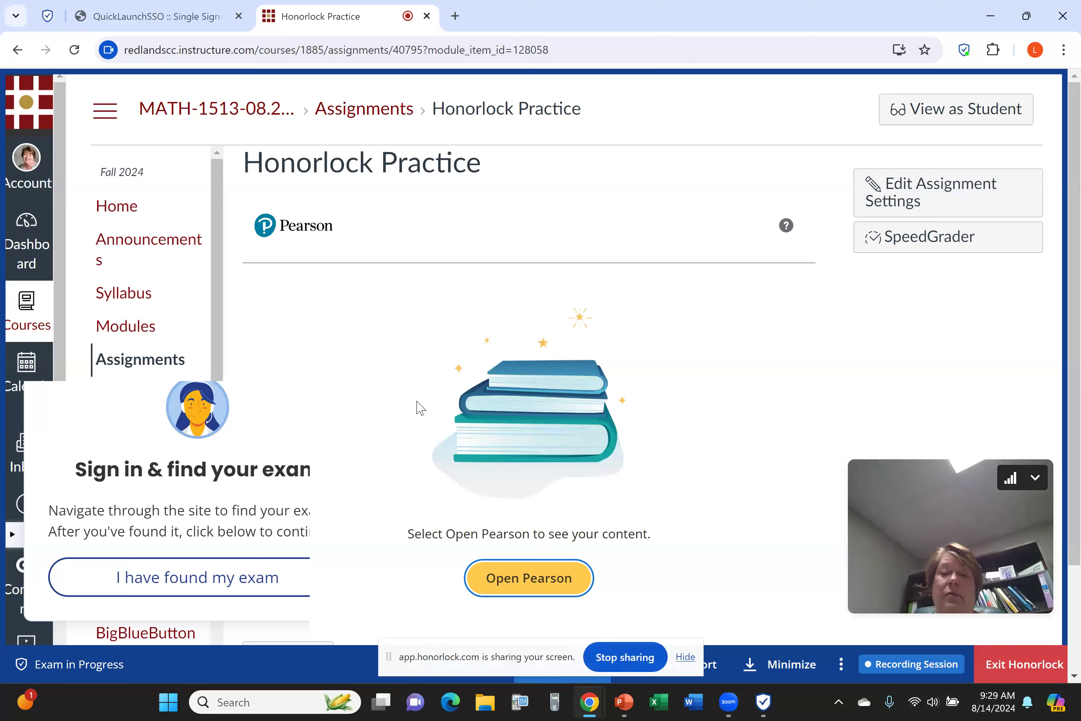
- Open the practice assignment in Pearson, confirm to Honorlock that the exam is found, and unlock it so the quiz password field is filled
{"action": "left_click", "coordinate": [518, 578]}
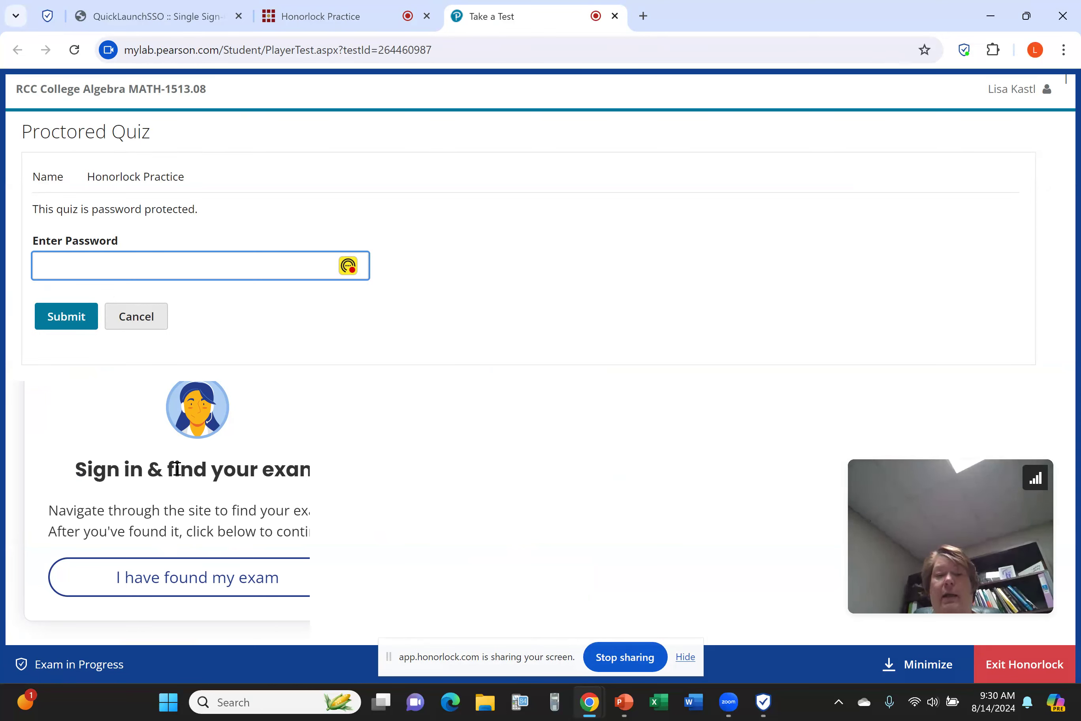
{"action": "left_click", "coordinate": [149, 588]}
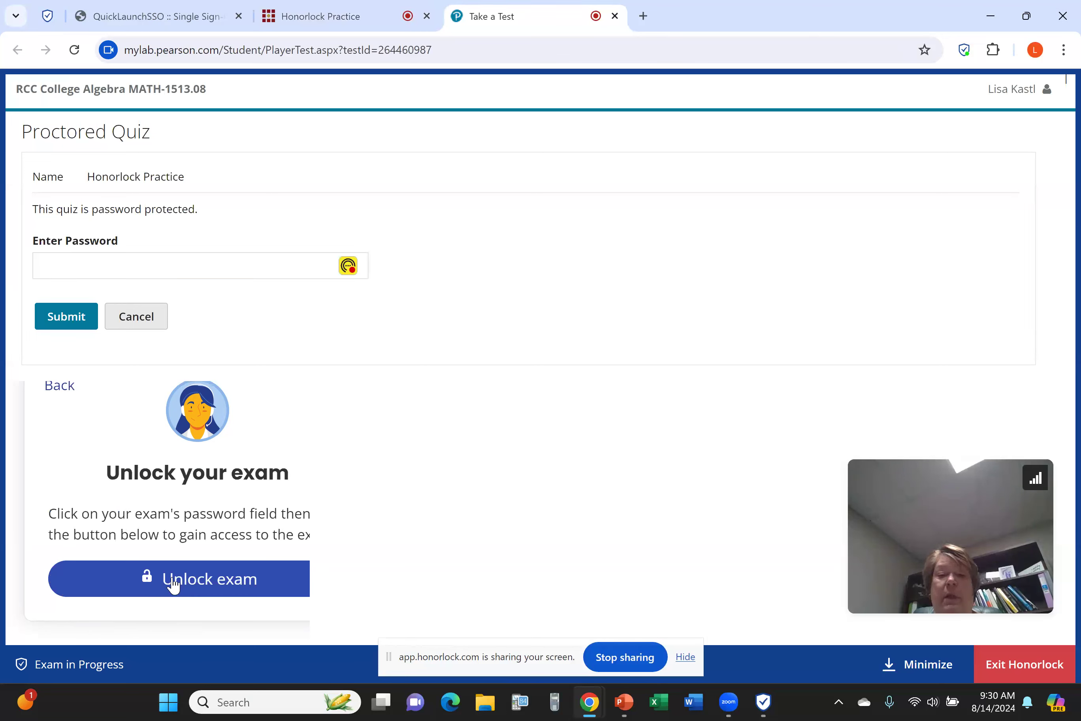
{"action": "left_click", "coordinate": [198, 585]}
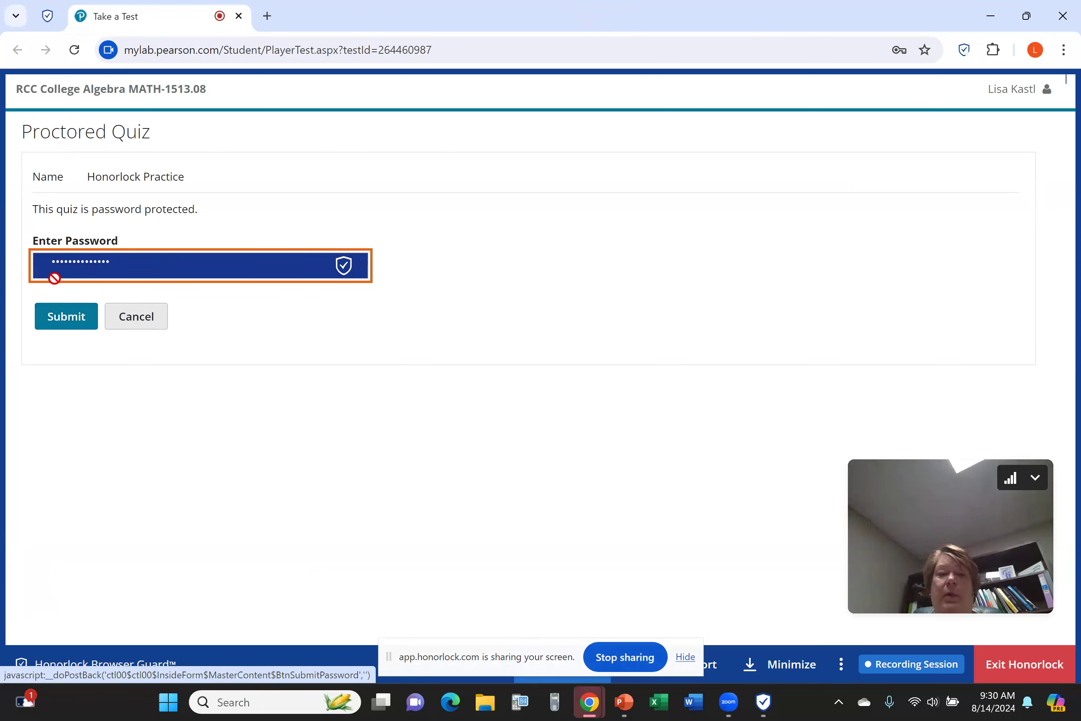
- Submit the filled-in quiz password and start the Honorlock Practice test, dismissing the offer to update the saved password
{"action": "left_click", "coordinate": [60, 322]}
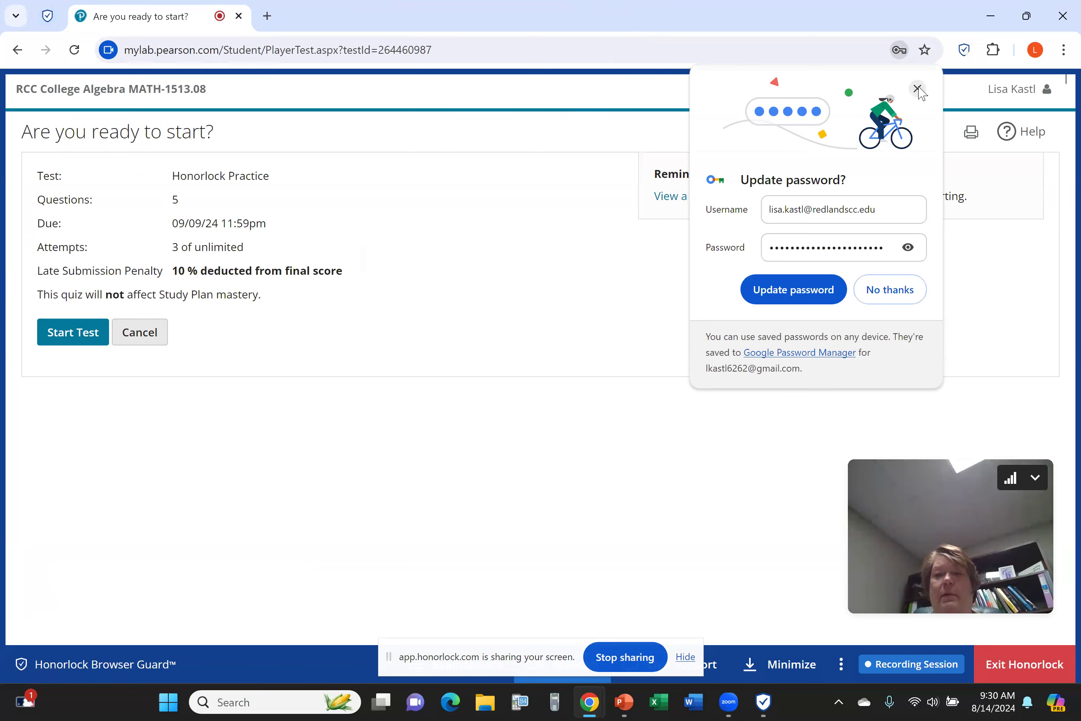
{"action": "left_click", "coordinate": [918, 89]}
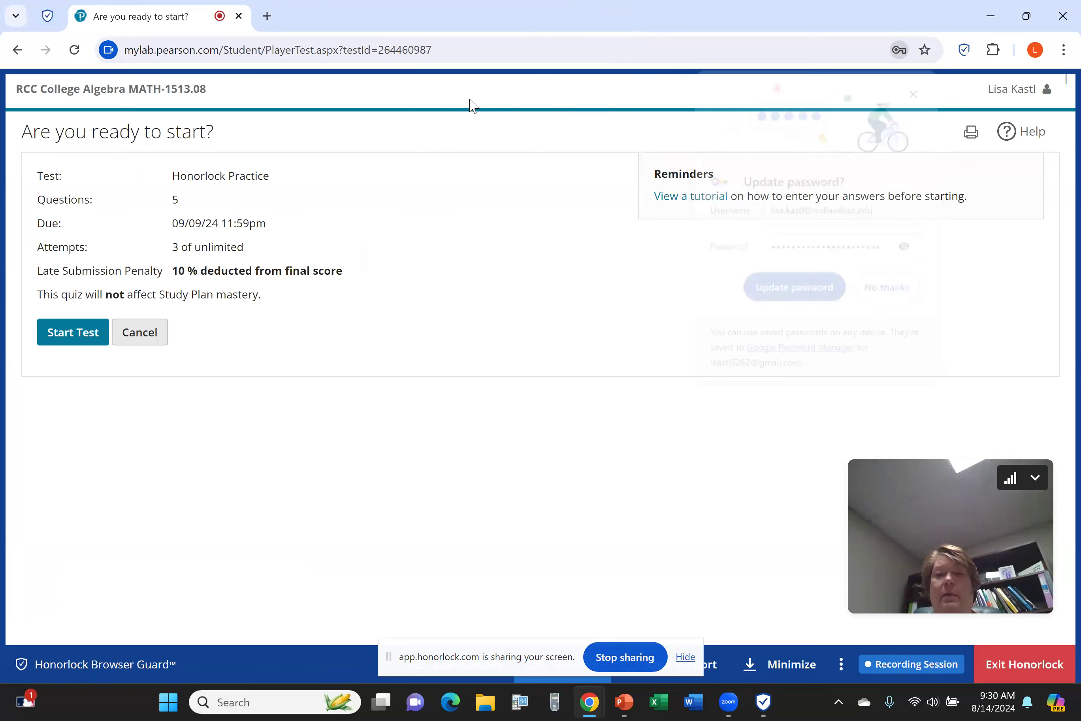
{"action": "left_click", "coordinate": [47, 332]}
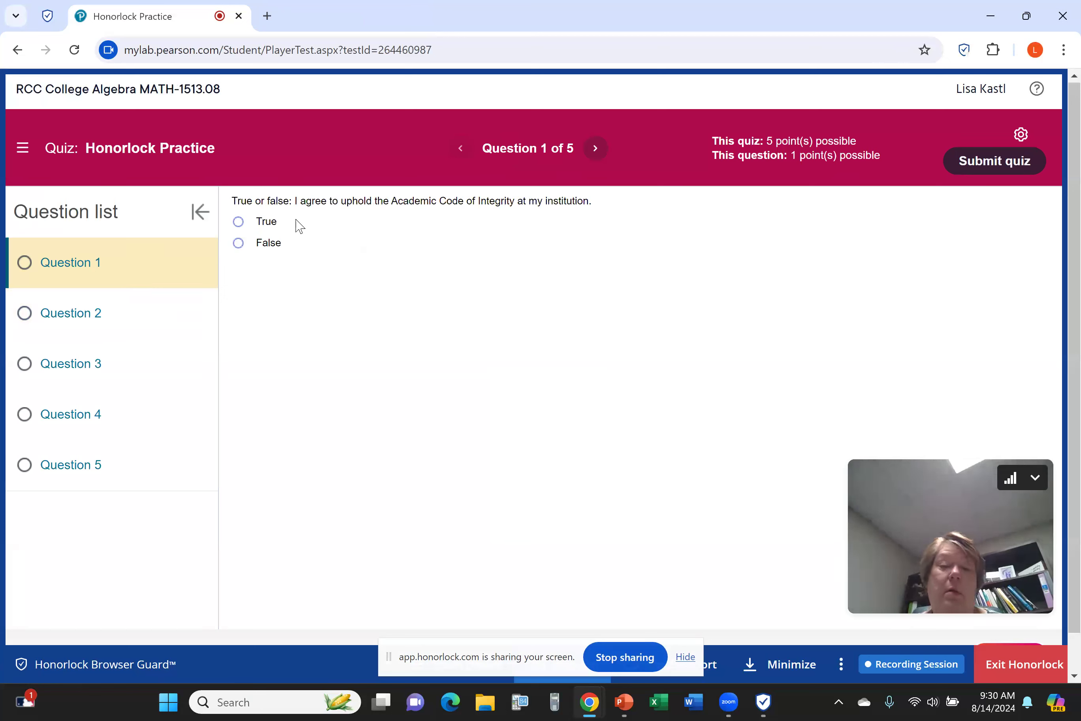
- Answer True to question 1 on upholding the Academic Code of Integrity and question 2 on asking others for help
{"action": "left_click", "coordinate": [240, 228]}
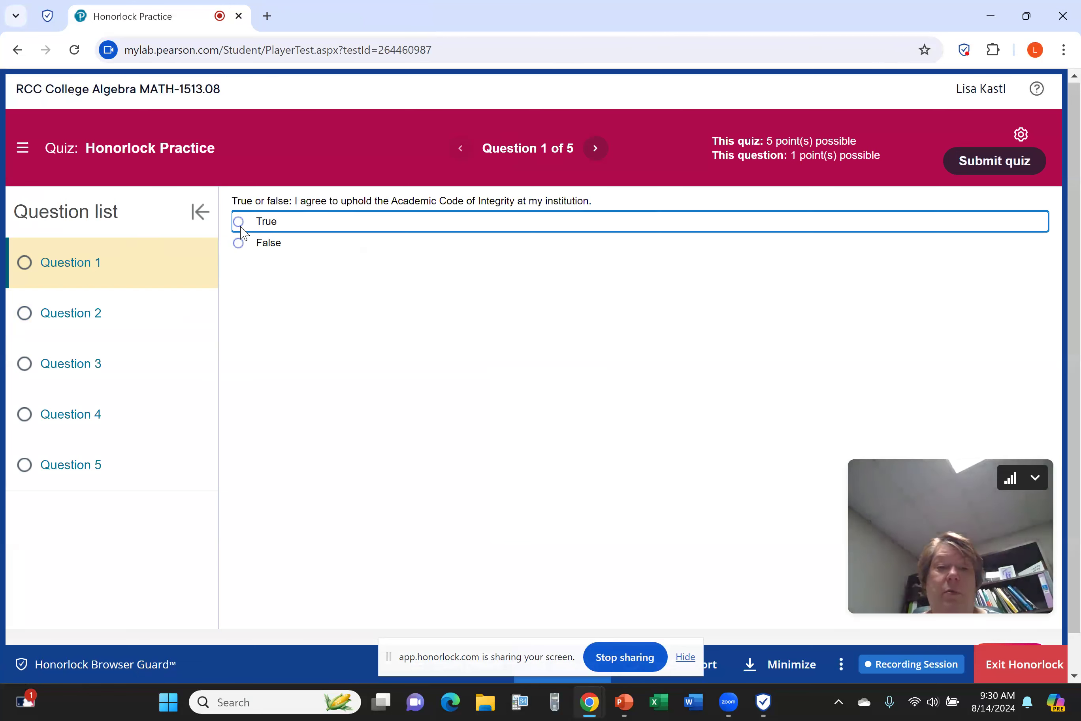
{"action": "left_click", "coordinate": [597, 148]}
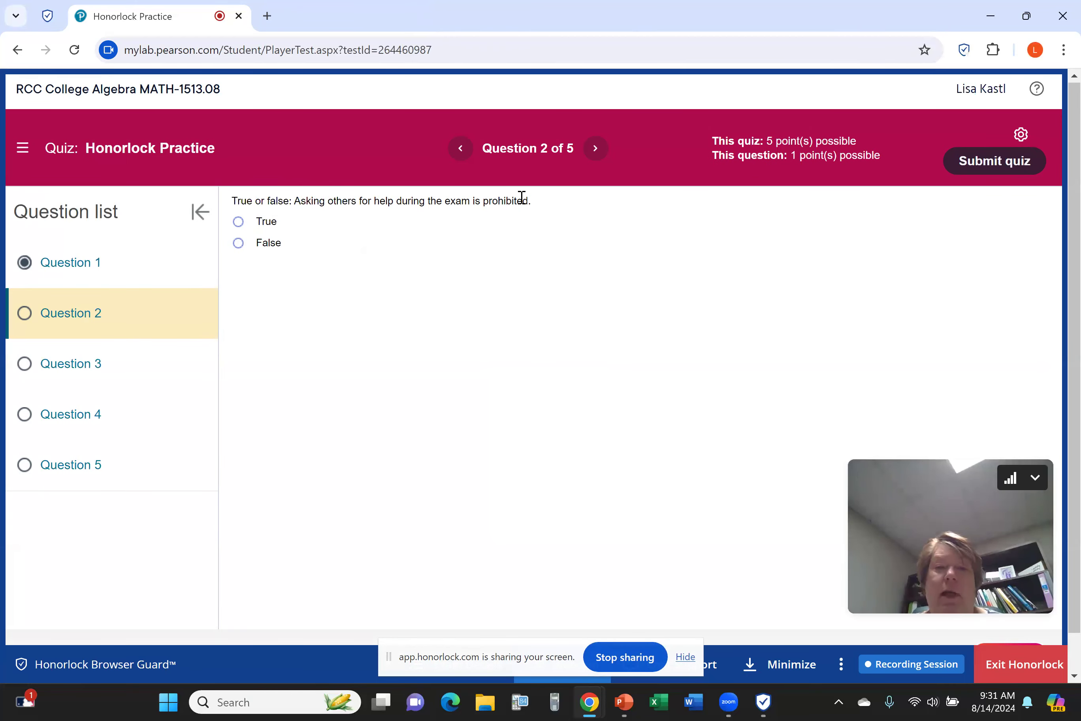
{"action": "left_click", "coordinate": [596, 149]}
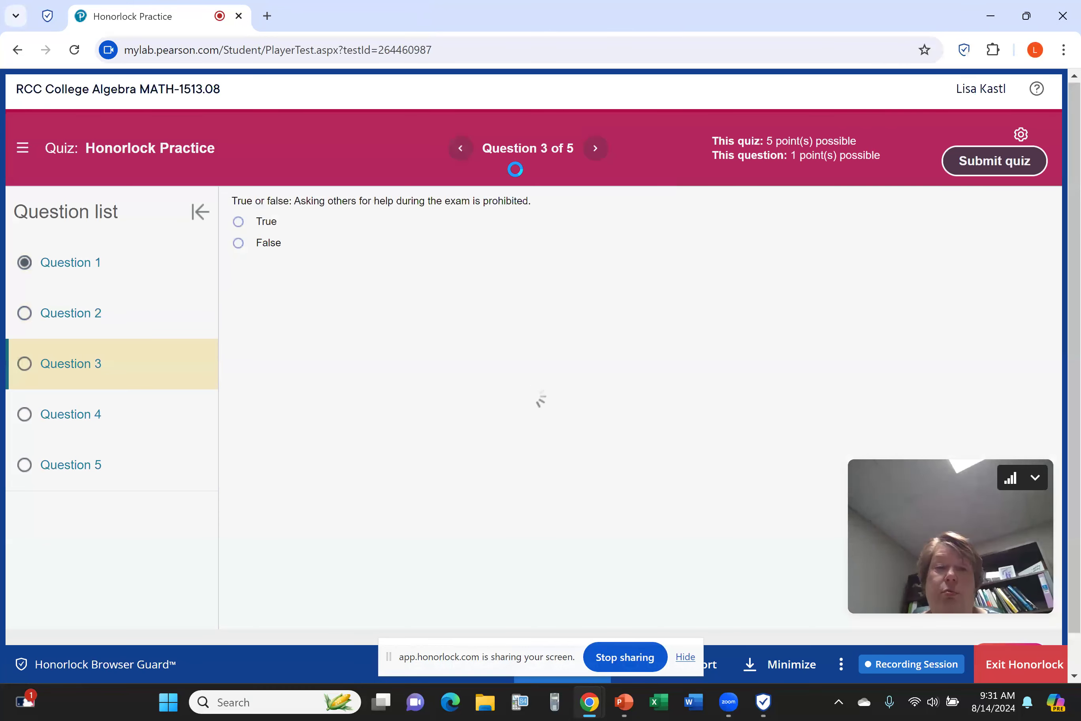
{"action": "left_click", "coordinate": [464, 149]}
{"action": "left_click", "coordinate": [239, 222]}
{"action": "left_click", "coordinate": [595, 147]}
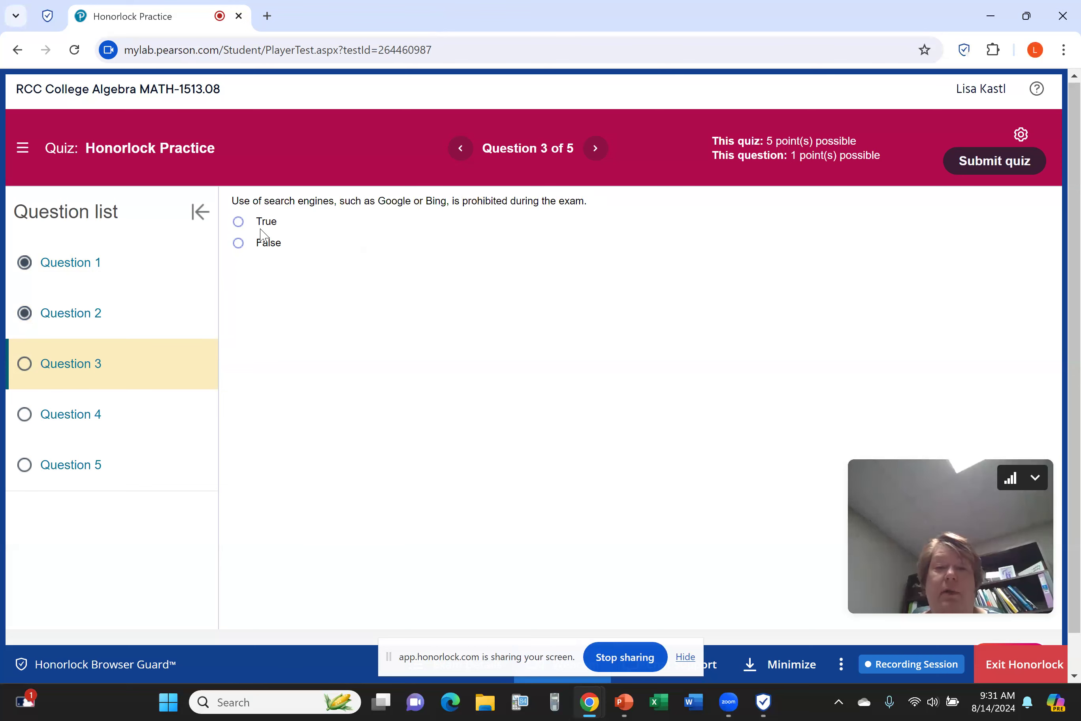
- Answer True to question 3 on search engines and question 4 on remaining visible on the webcam
{"action": "left_click", "coordinate": [239, 222]}
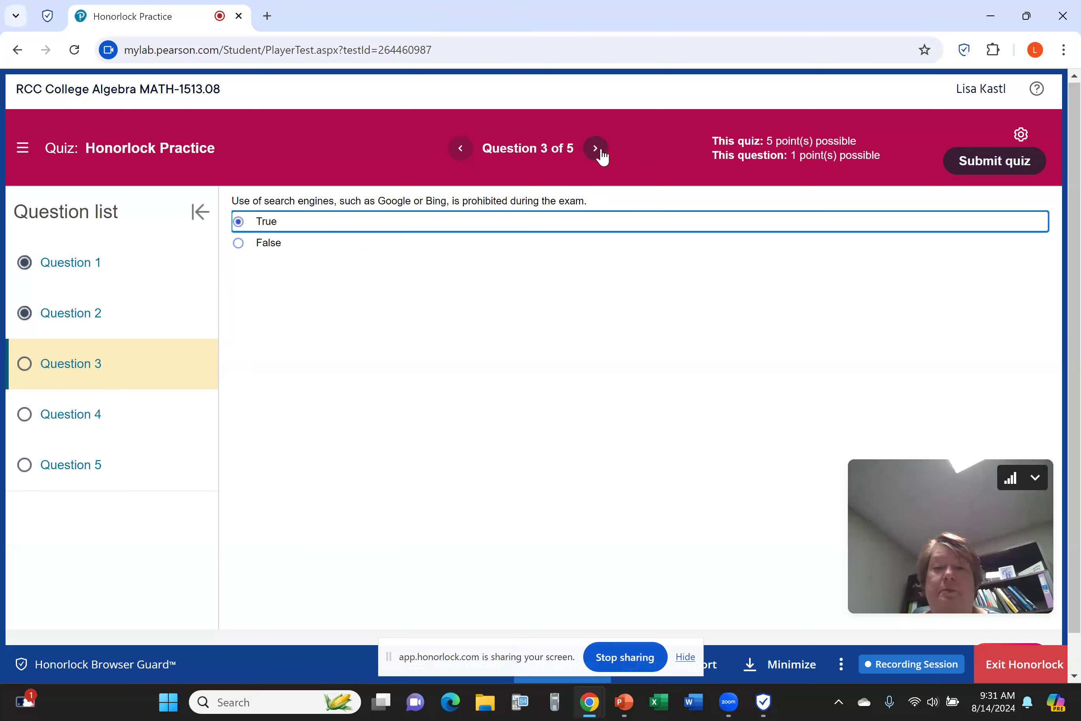
{"action": "left_click", "coordinate": [597, 149]}
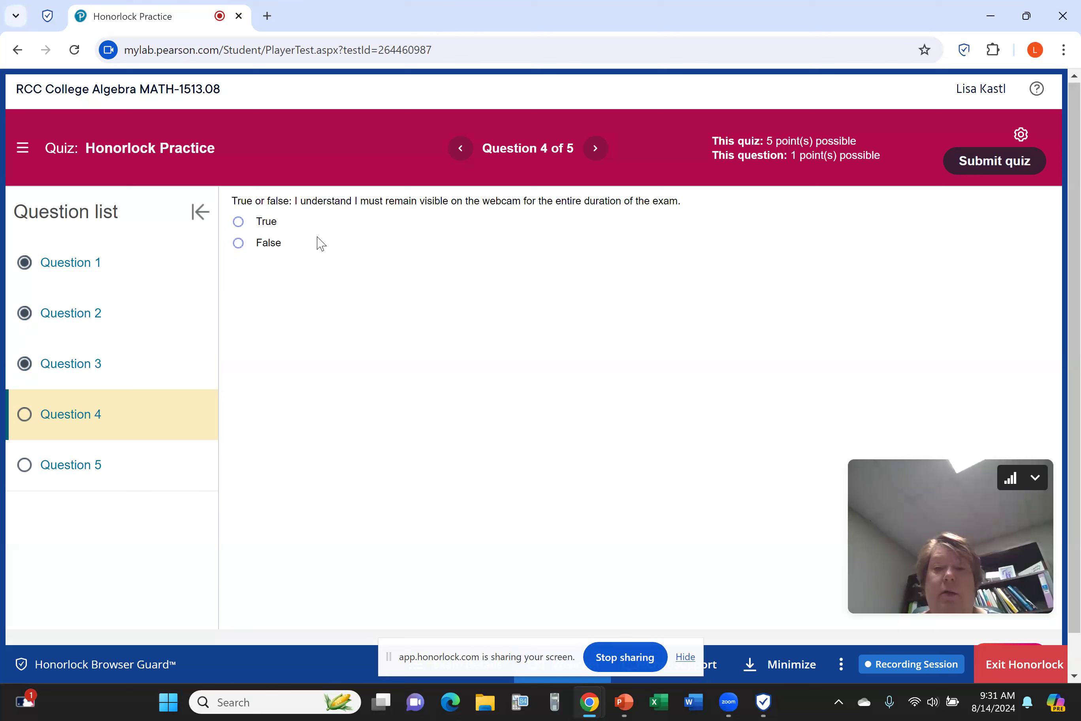
{"action": "left_click", "coordinate": [237, 229]}
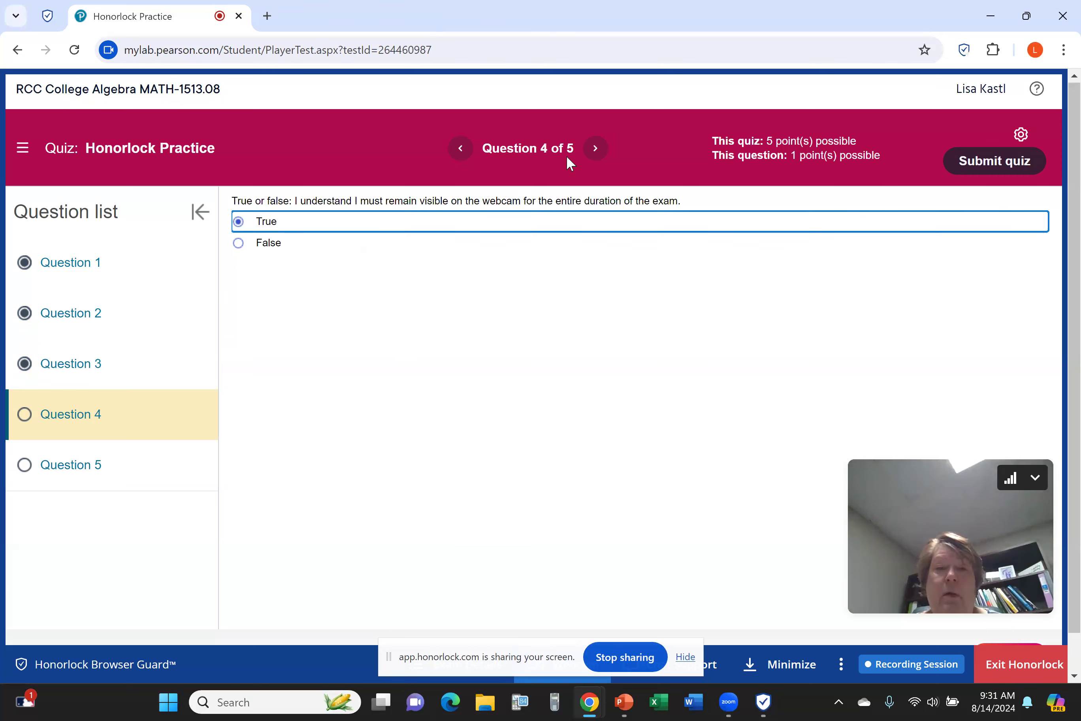
{"action": "left_click", "coordinate": [596, 147]}
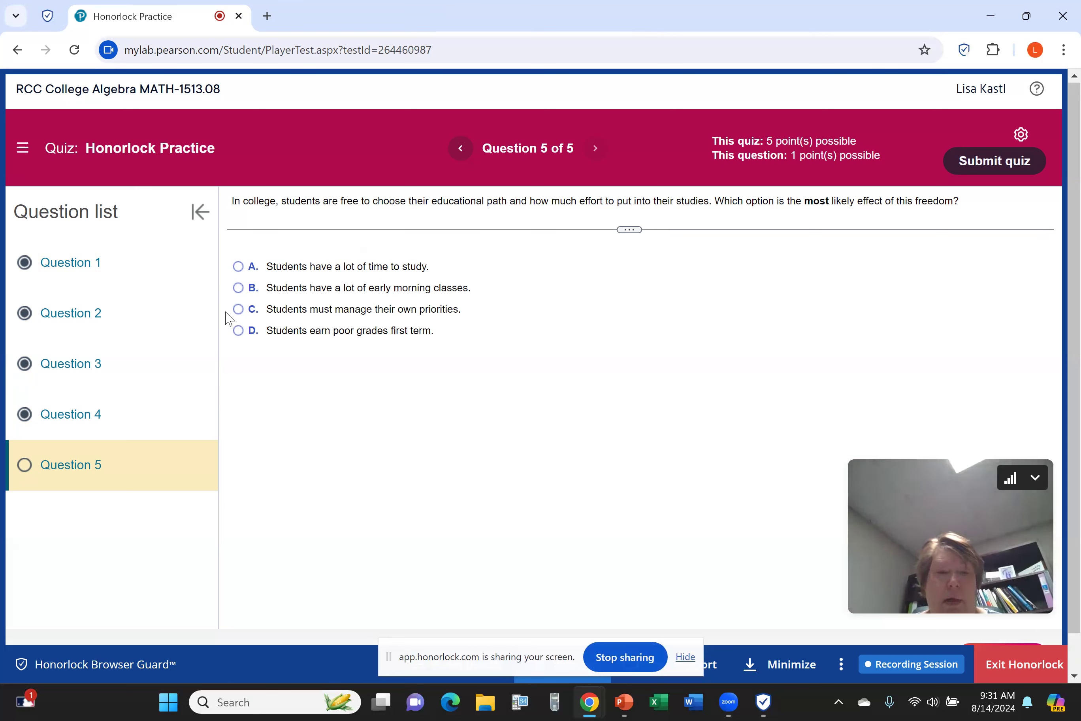
- Answer question 5 with option C, "Students must manage their own priorities", and submit the quiz
{"action": "left_click", "coordinate": [243, 311]}
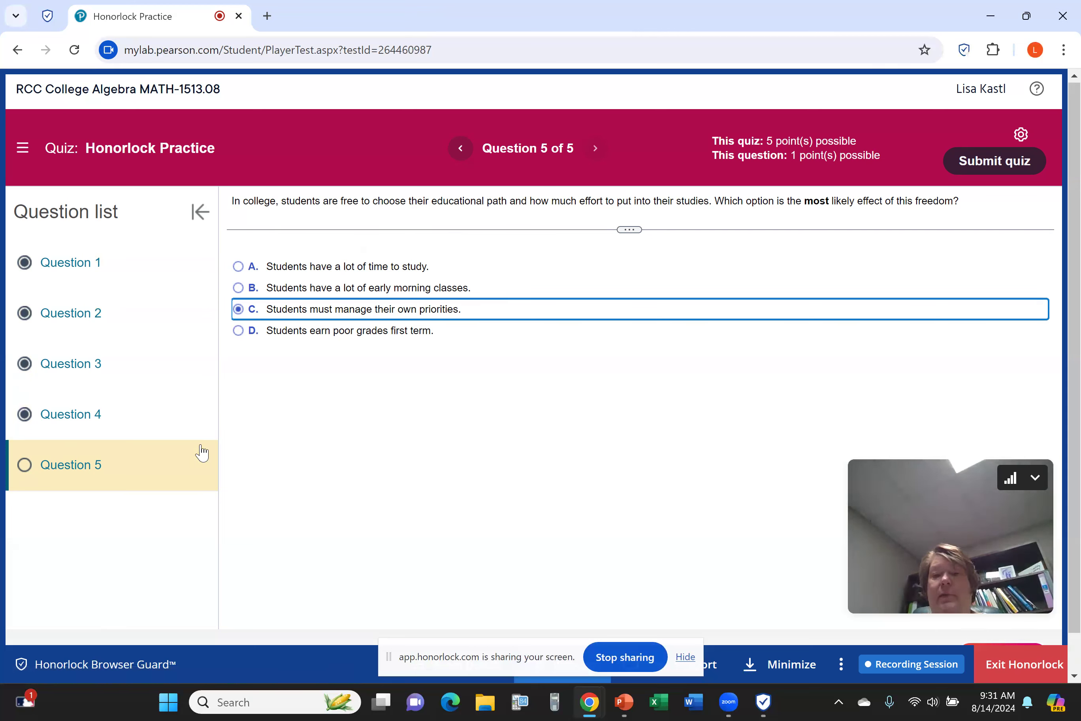
{"action": "left_click", "coordinate": [987, 166]}
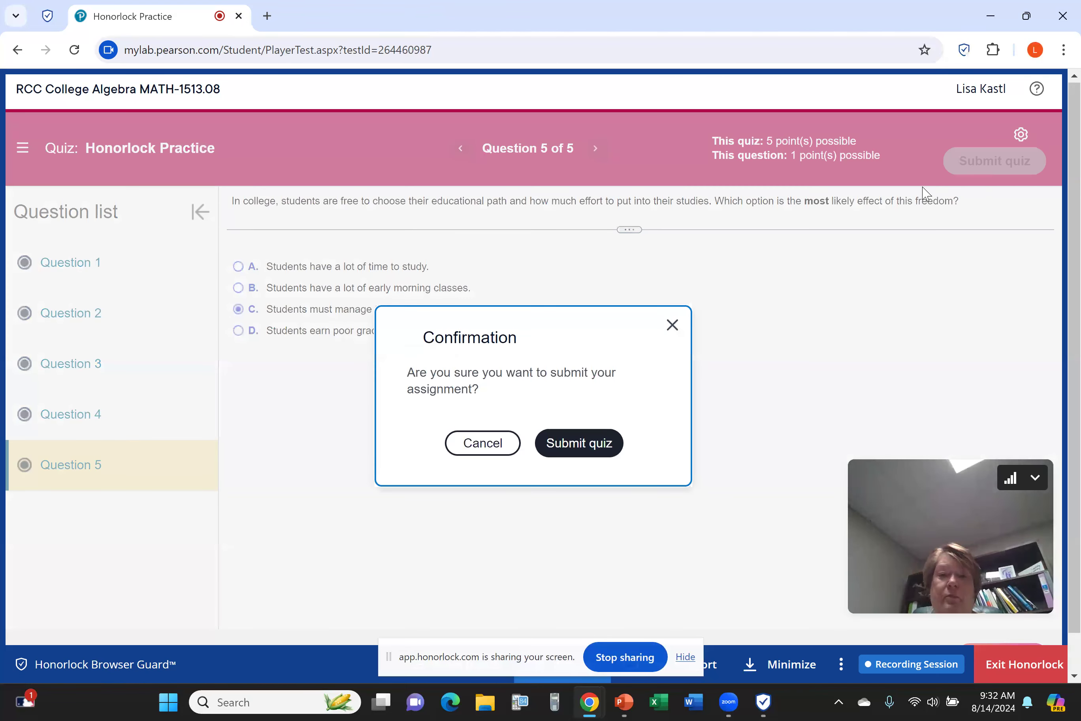
{"action": "left_click", "coordinate": [562, 449]}
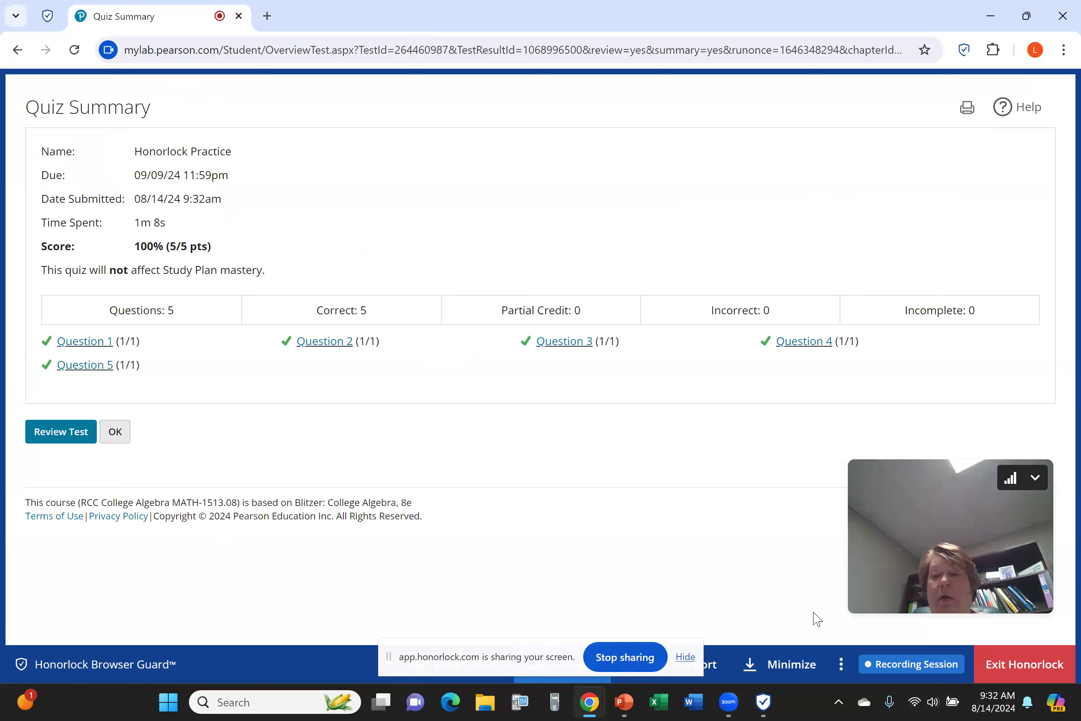
- Exit Honorlock from the quiz summary and from its launch page, confirming each time that the proctoring session should end
{"action": "left_click", "coordinate": [1005, 668]}
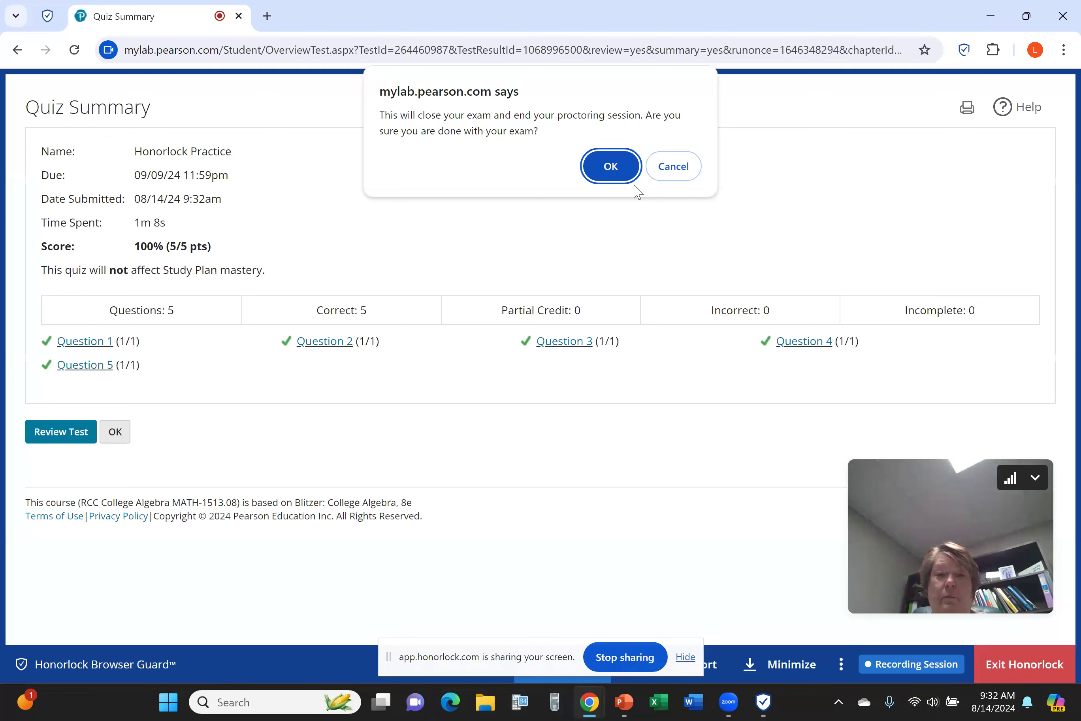
{"action": "left_click", "coordinate": [602, 166]}
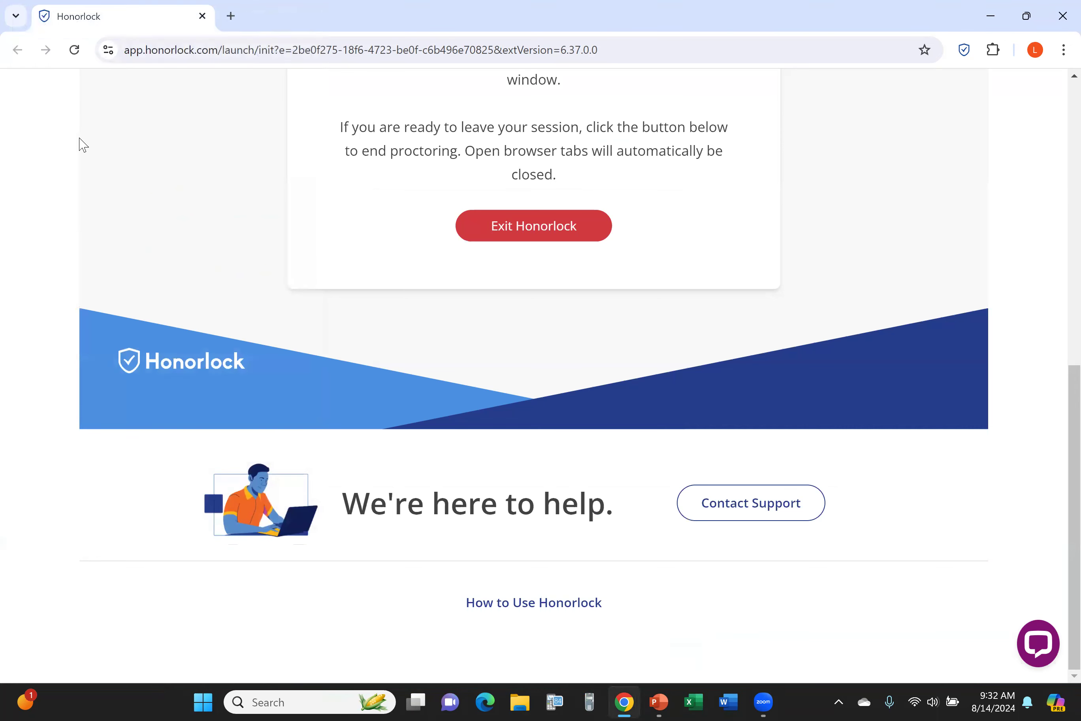
{"action": "left_click", "coordinate": [507, 219]}
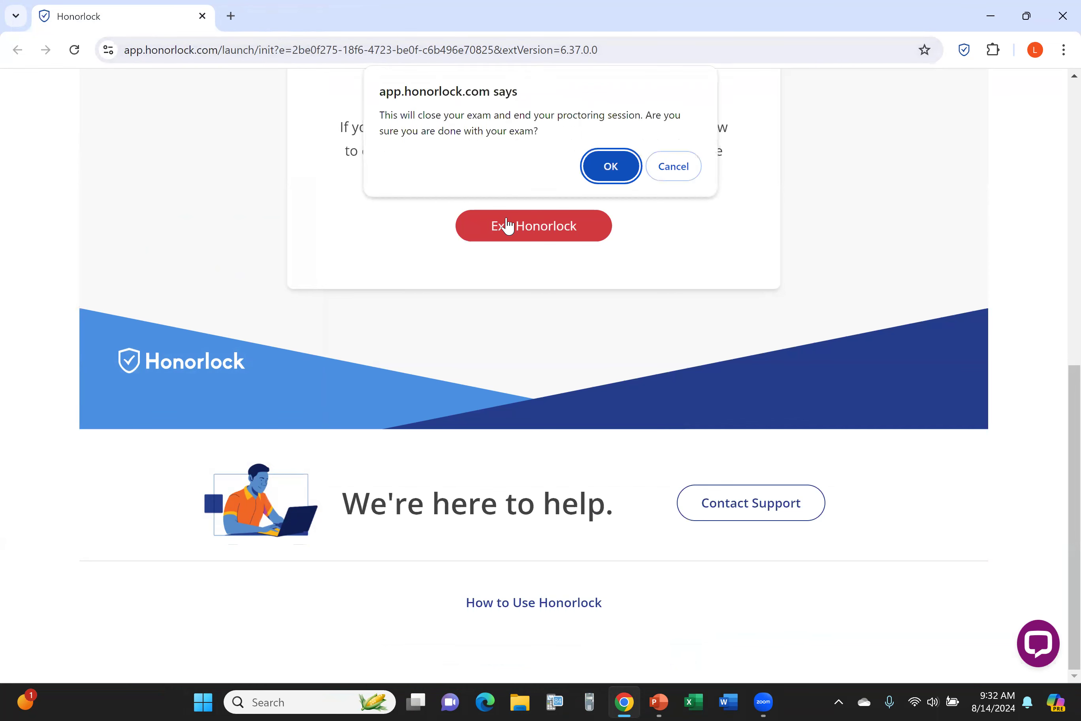
{"action": "left_click", "coordinate": [597, 161]}
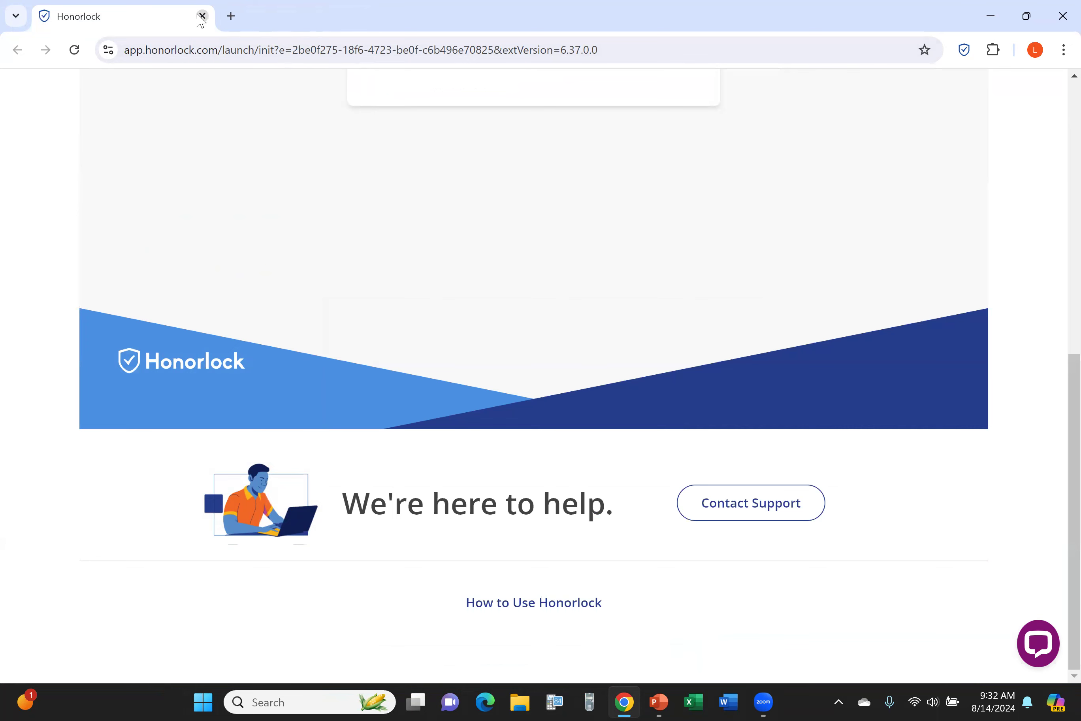